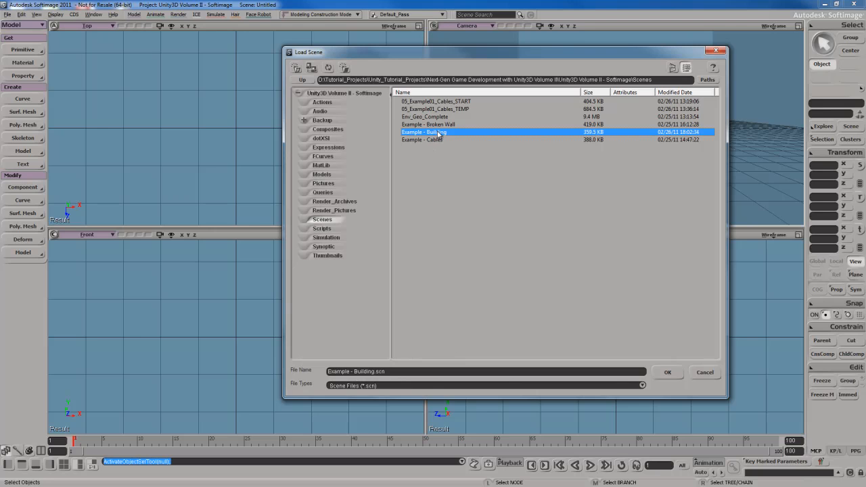
# - Open the Example - Building.scn scene from the Scenes folder
pyautogui.doubleClick(437, 133)
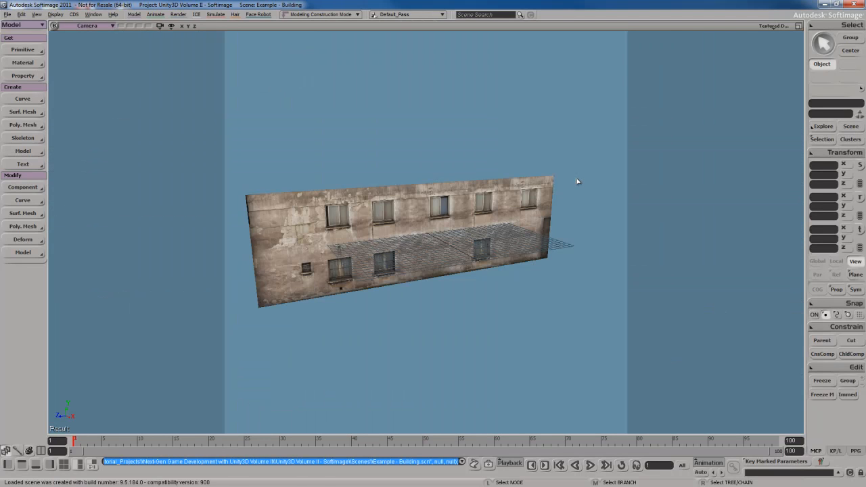
# - Select the Example_Building wall and hide the floor grid
pyautogui.press('s')
pyautogui.moveTo(392, 274)
pyautogui.mouseDown(button='right')
pyautogui.moveTo(440, 282)
pyautogui.moveTo(400, 276)
pyautogui.mouseUp(button='right')
pyautogui.click(461, 266)
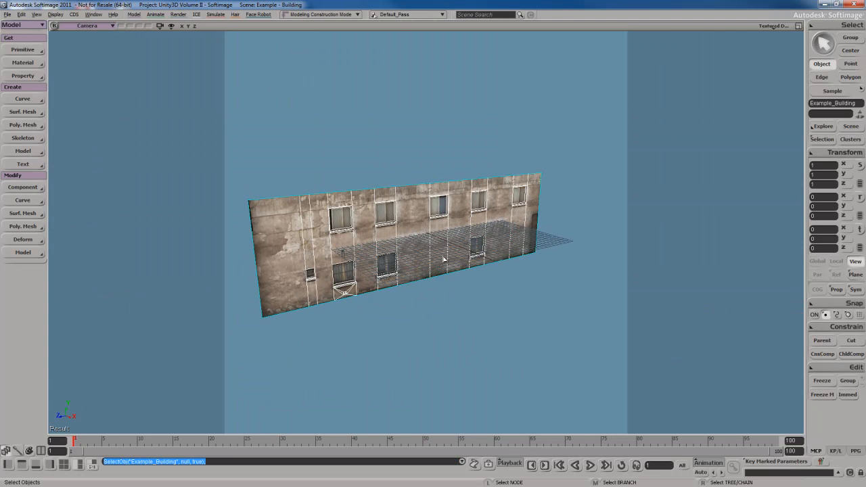
pyautogui.press('g')
# - Orbit and zoom around the wall to face it squarely, then view it from above
pyautogui.press('s')
pyautogui.moveTo(445, 263); pyautogui.dragTo(479, 287, button='right')
pyautogui.press('space')
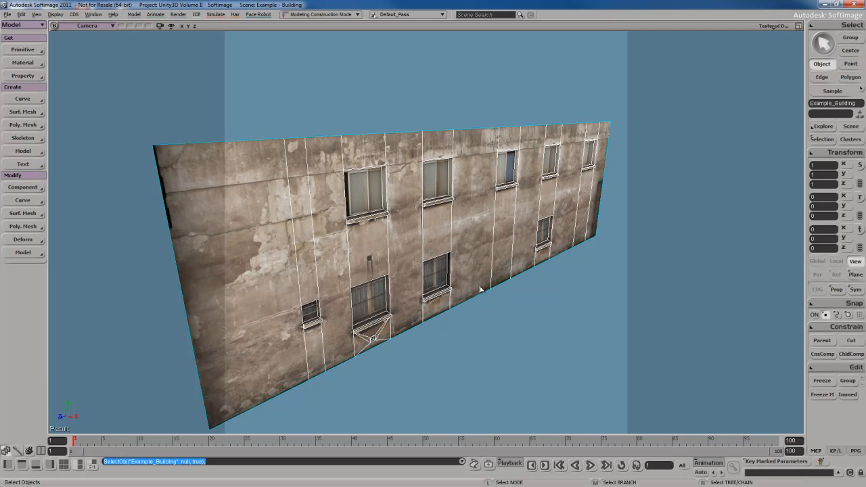
pyautogui.press('s')
pyautogui.moveTo(477, 264); pyautogui.dragTo(492, 237, button='right')
pyautogui.moveTo(506, 270); pyautogui.dragTo(496, 296, button='right')
pyautogui.scroll(3, 472, 272)
pyautogui.scroll(-3, 483, 281)
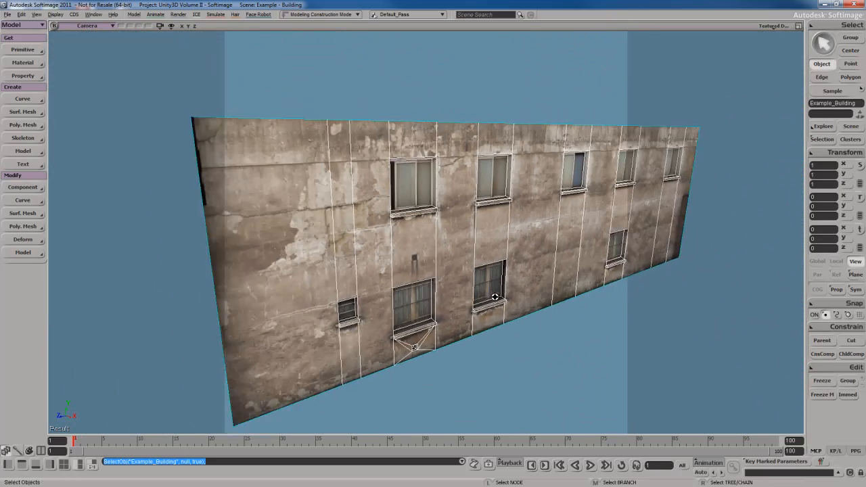
pyautogui.moveTo(477, 260)
pyautogui.mouseDown(button='right')
pyautogui.moveTo(489, 272)
pyautogui.moveTo(495, 266)
pyautogui.moveTo(484, 264)
pyautogui.mouseUp(button='right')
pyautogui.press('space')
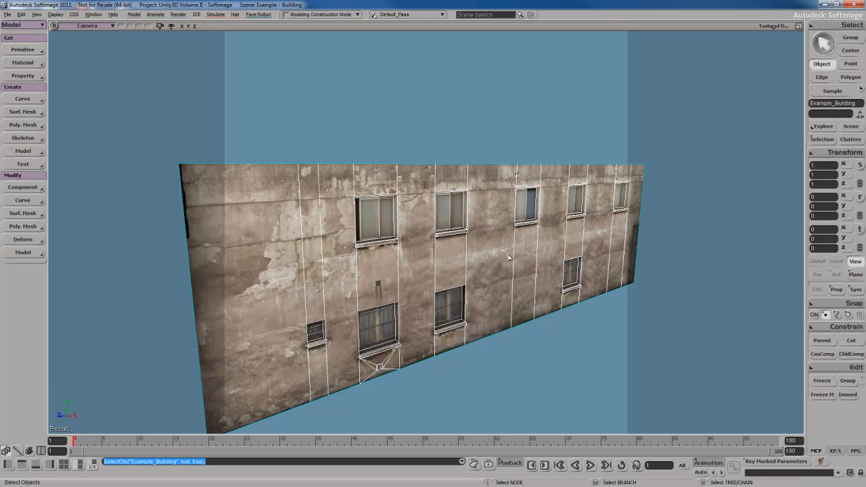
pyautogui.press('s')
pyautogui.moveTo(489, 279); pyautogui.dragTo(498, 248, button='right')
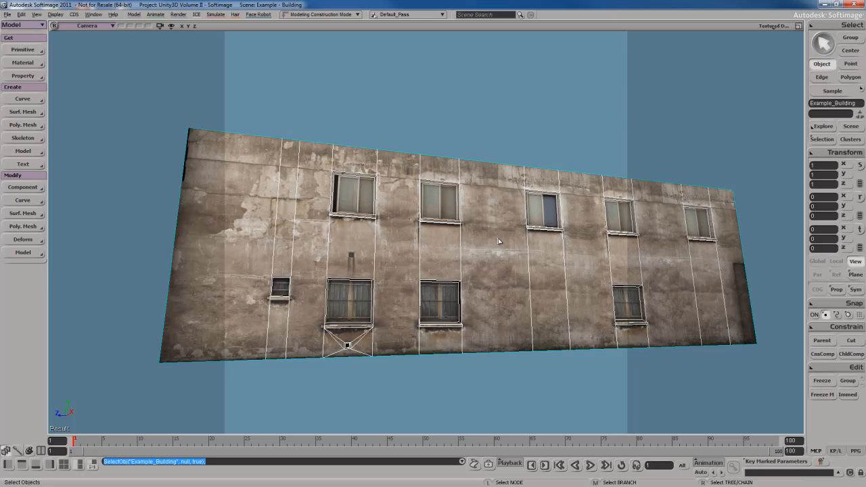
# - Orbit, pan and zoom to an angled, narrower view of the building wall
pyautogui.moveTo(499, 242); pyautogui.dragTo(480, 271, button='right')
pyautogui.scroll(-3, 480, 268)
pyautogui.scroll(1, 481, 267)
pyautogui.press('s')
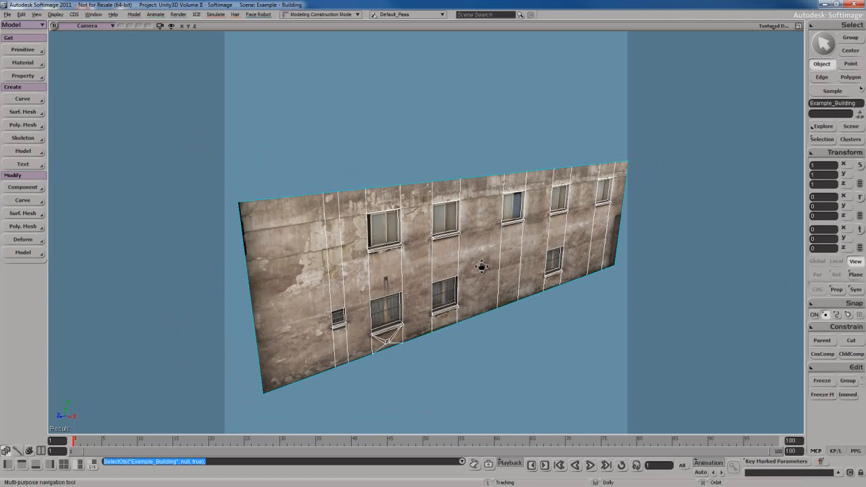
pyautogui.moveTo(481, 267); pyautogui.dragTo(485, 258)
pyautogui.moveTo(485, 259); pyautogui.dragTo(488, 260, button='right')
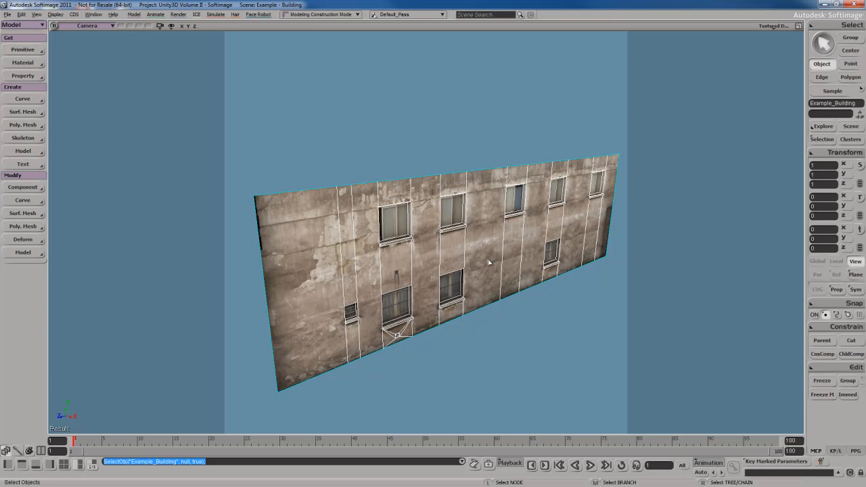
pyautogui.scroll(1, 488, 262)
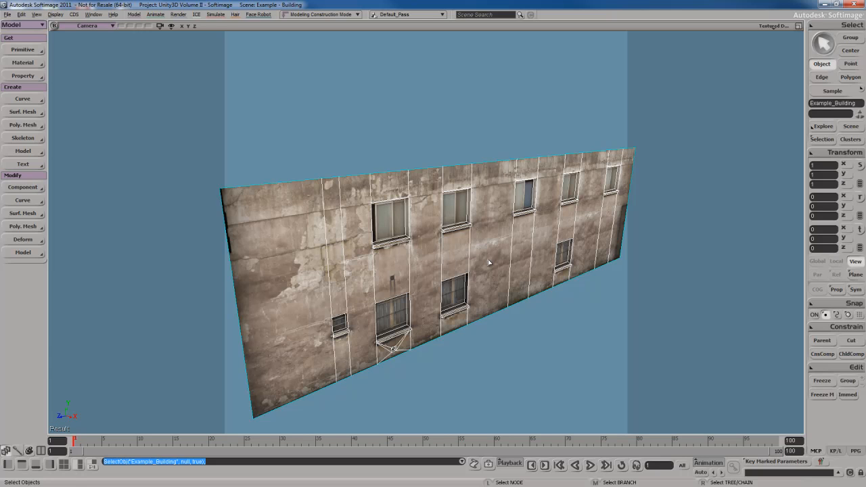
pyautogui.press('s')
pyautogui.scroll(-6, 489, 263)
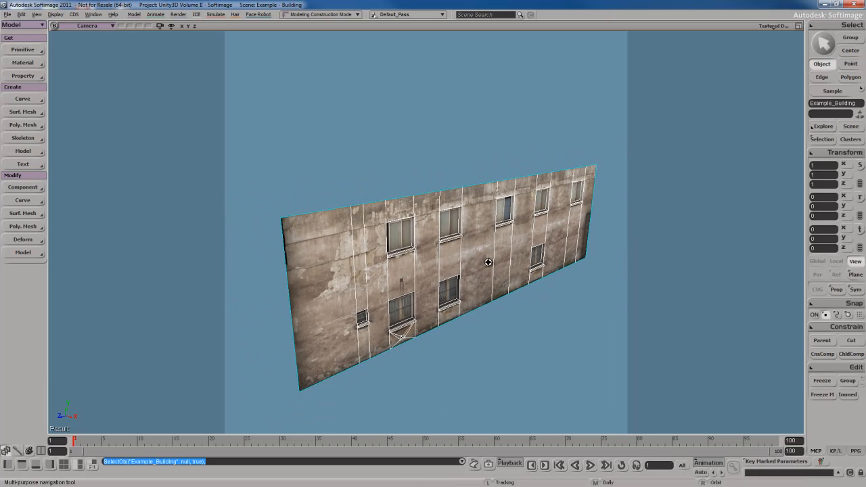
pyautogui.moveTo(484, 266); pyautogui.dragTo(484, 256, button='right')
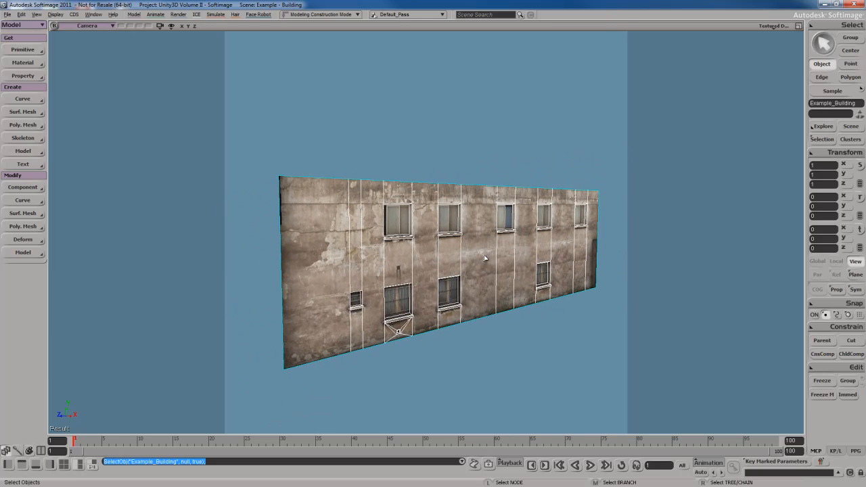
pyautogui.press('s')
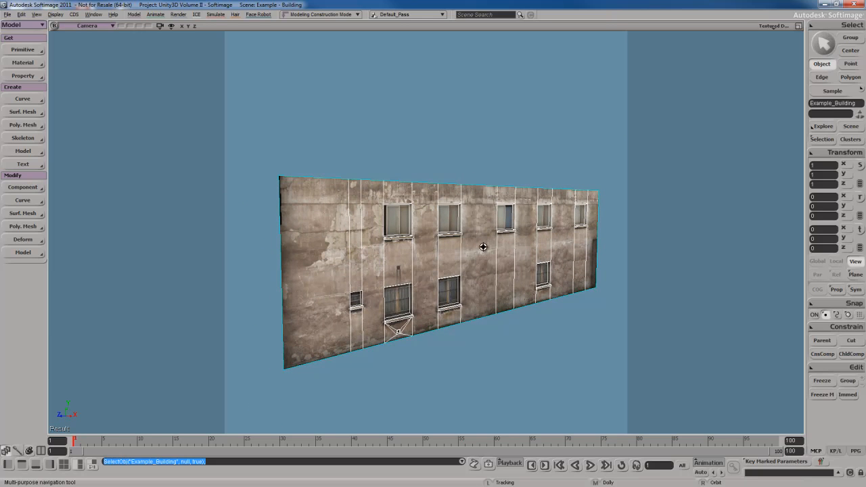
pyautogui.moveTo(484, 257)
pyautogui.mouseDown(button='right')
pyautogui.moveTo(494, 261)
pyautogui.moveTo(480, 262)
pyautogui.mouseUp(button='right')
# - Turn the floor grid back on and orbit to see the wall more frontally
pyautogui.press('s')
pyautogui.press('g')
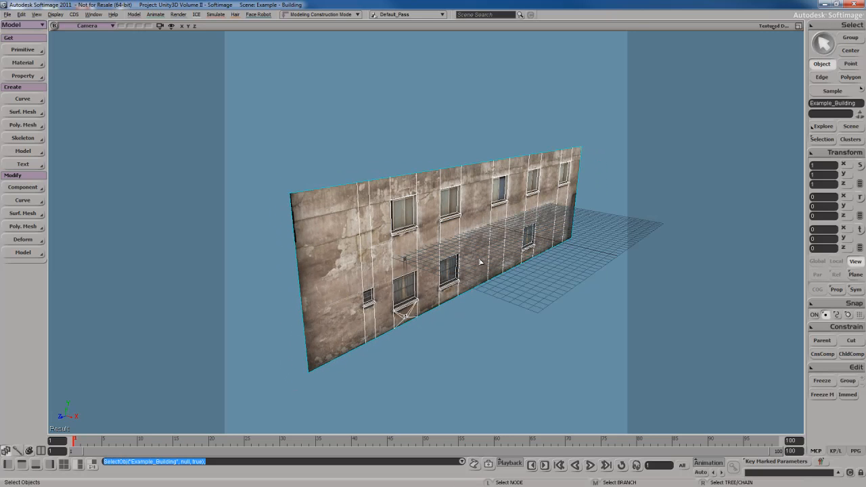
pyautogui.press('s')
pyautogui.moveTo(640, 298); pyautogui.dragTo(551, 286, button='right')
# - Draw a new quad polygon snapped to the wall's four corners
pyautogui.click(594, 341)
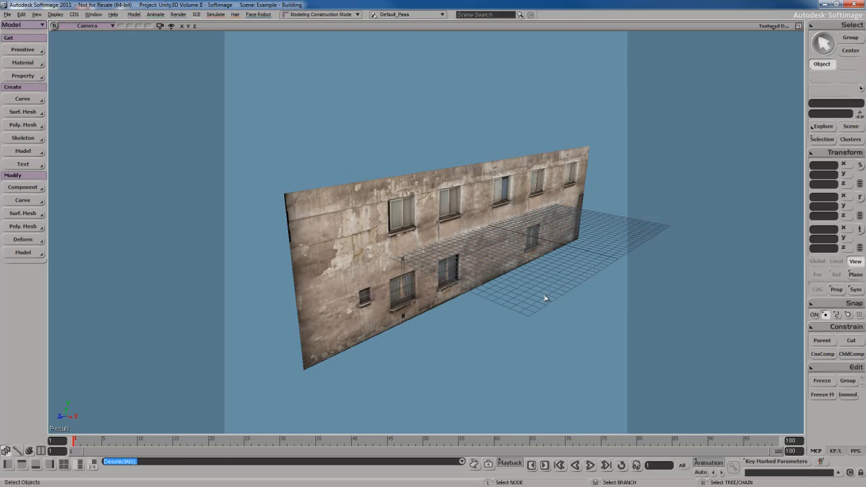
pyautogui.press('n')
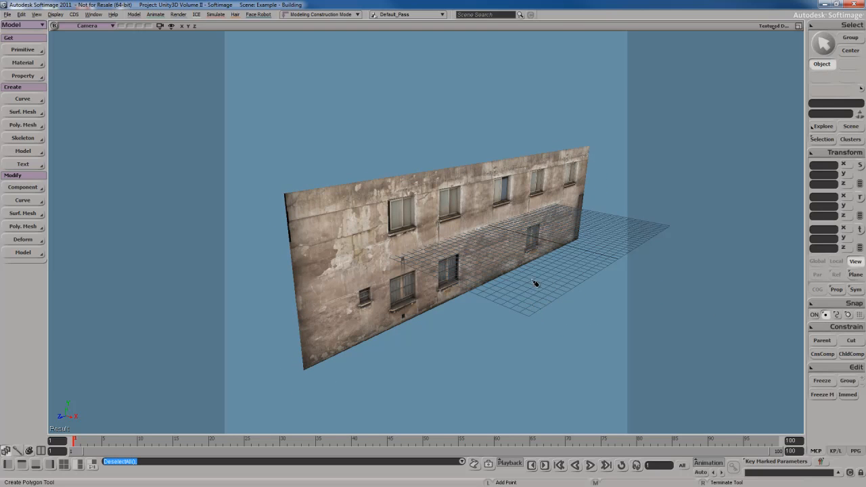
pyautogui.keyDown('ctrl'); pyautogui.click(304, 369); pyautogui.keyUp('ctrl')
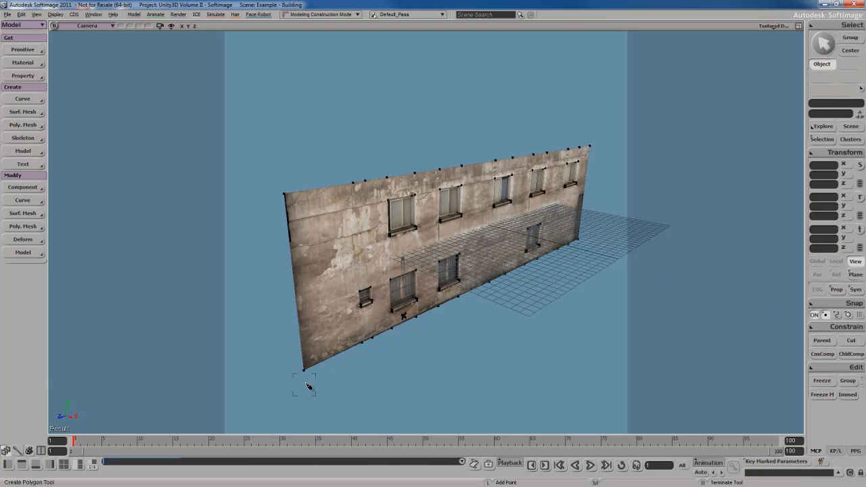
pyautogui.click(304, 370)
pyautogui.click(578, 238)
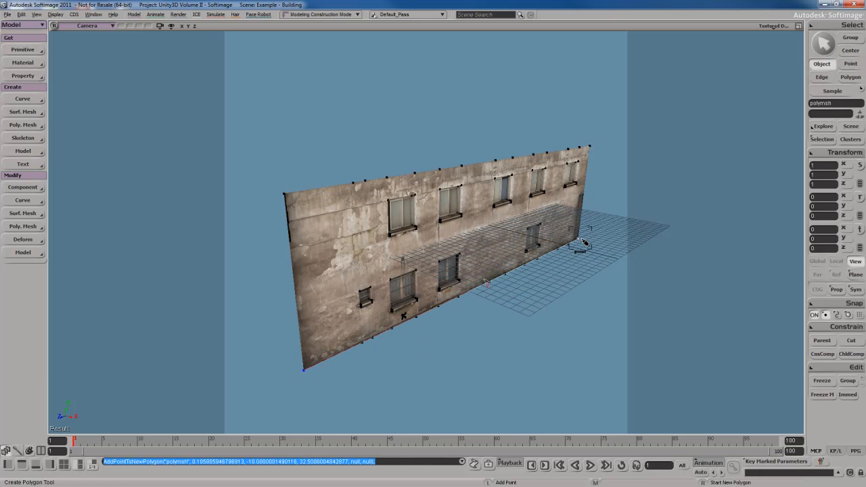
pyautogui.click(591, 145)
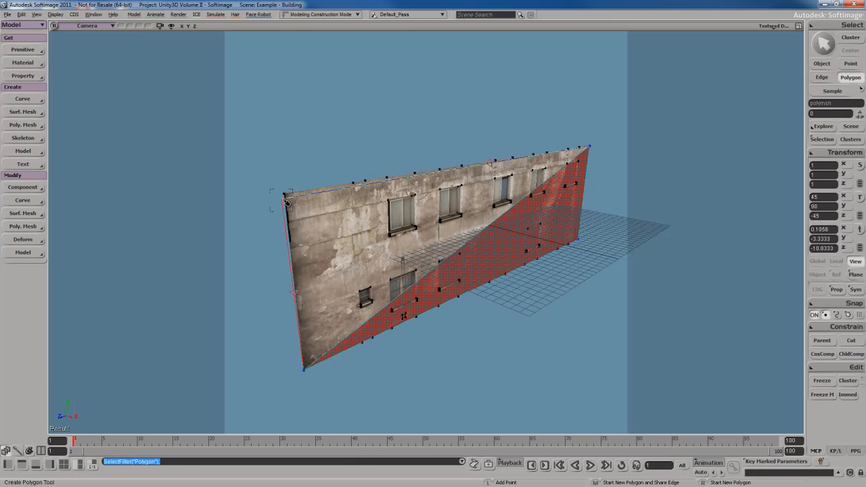
pyautogui.click(284, 195)
pyautogui.rightClick(486, 251)
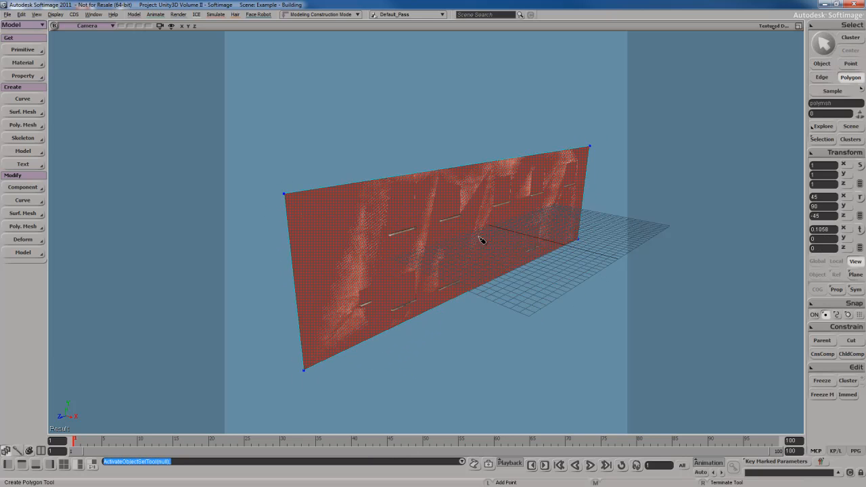
# - Select the new quad's face in polygon selection mode
pyautogui.press('s')
pyautogui.moveTo(479, 251)
pyautogui.mouseDown(button='right')
pyautogui.moveTo(479, 238)
pyautogui.moveTo(481, 247)
pyautogui.mouseUp(button='right')
pyautogui.press('u')
pyautogui.click(481, 247)
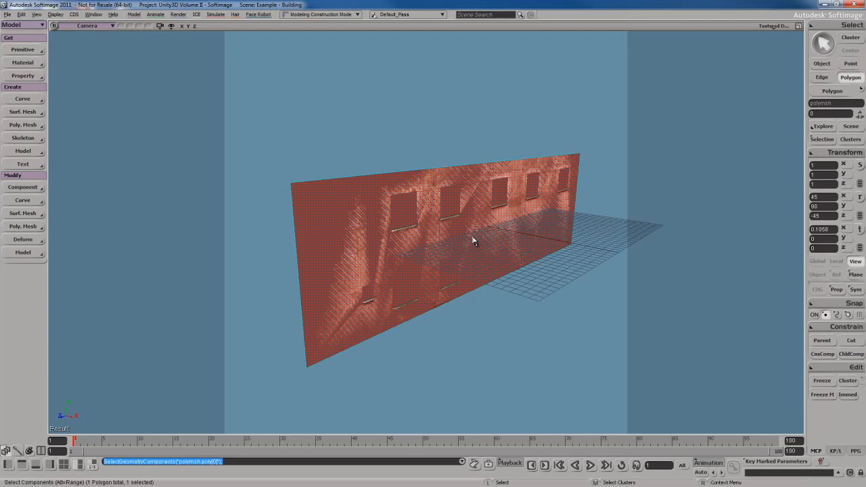
# - Move the new quad along X to 8.7369, out in front of the wall
pyautogui.press('s')
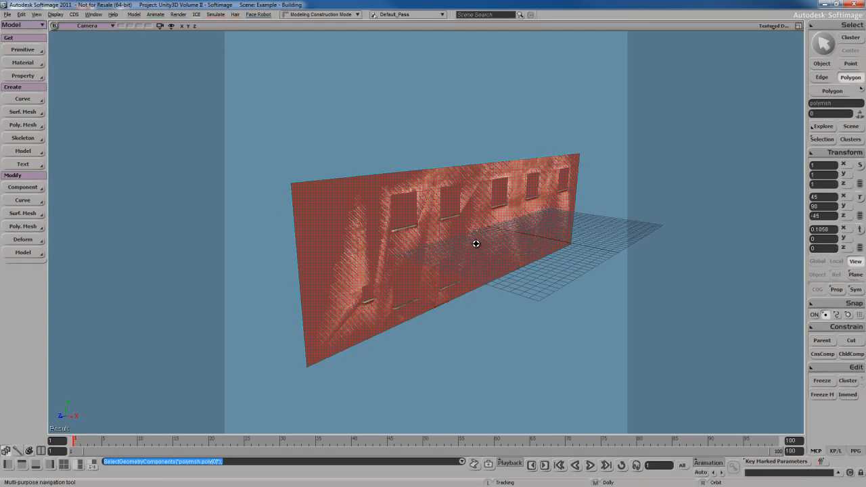
pyautogui.moveTo(476, 243); pyautogui.dragTo(494, 251, button='right')
pyautogui.press('space')
pyautogui.press('v')
pyautogui.moveTo(494, 264); pyautogui.dragTo(533, 313, button='middle')
pyautogui.press('s')
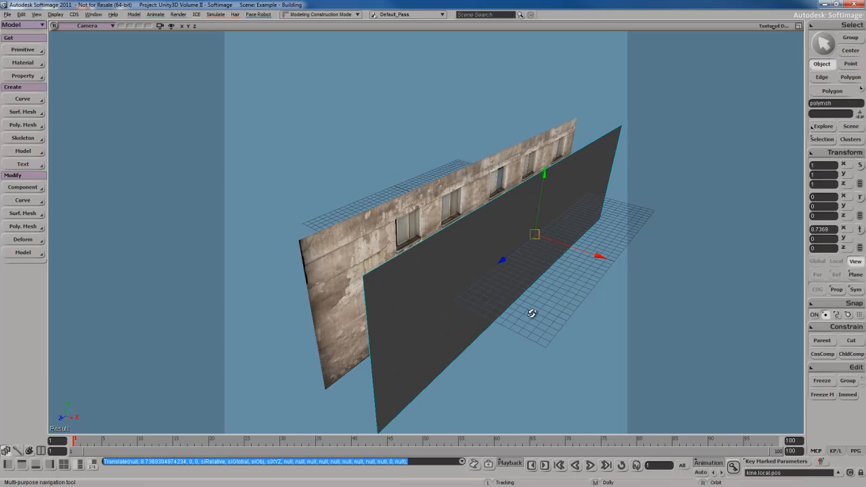
pyautogui.press('space')
pyautogui.moveTo(533, 313); pyautogui.dragTo(531, 295, button='right')
# - Reselect the dark quad and orbit to a higher view of both surfaces
pyautogui.press('s')
pyautogui.press('space')
pyautogui.press('s')
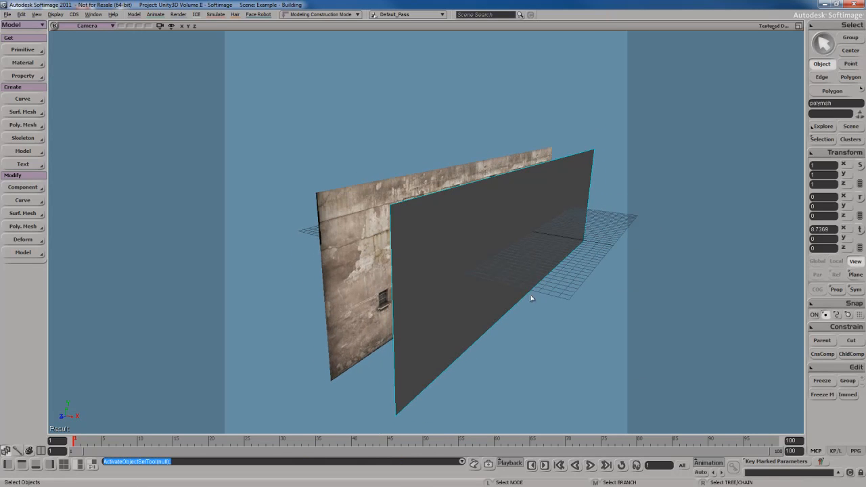
pyautogui.click(506, 219)
pyautogui.press('s')
pyautogui.moveTo(506, 219); pyautogui.dragTo(509, 237, button='right')
pyautogui.press('space')
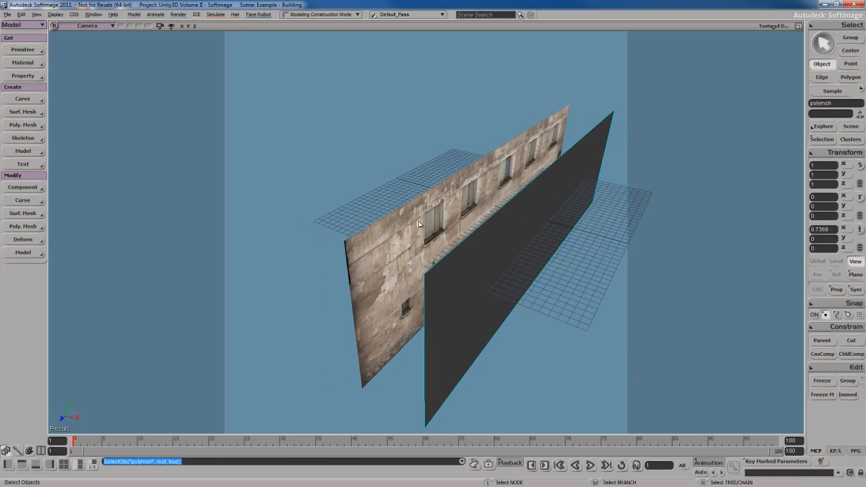
# - Assign the building wall's textured material to the dark quad
pyautogui.click(511, 240)
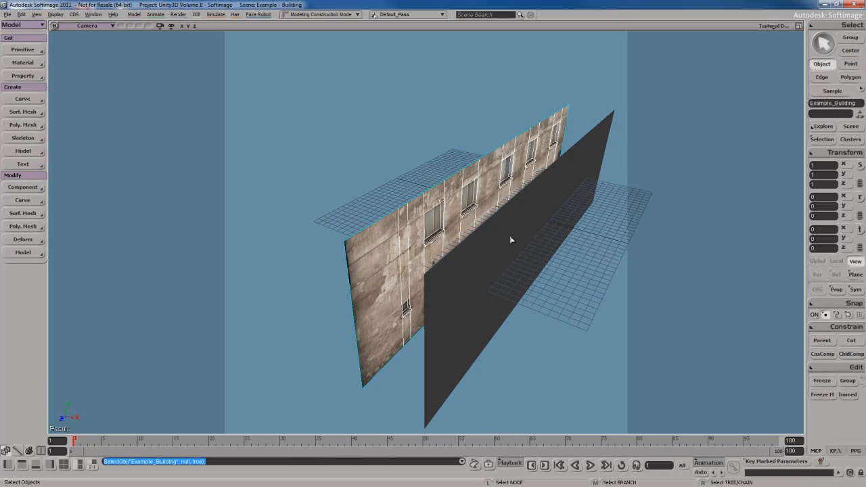
pyautogui.click(510, 239)
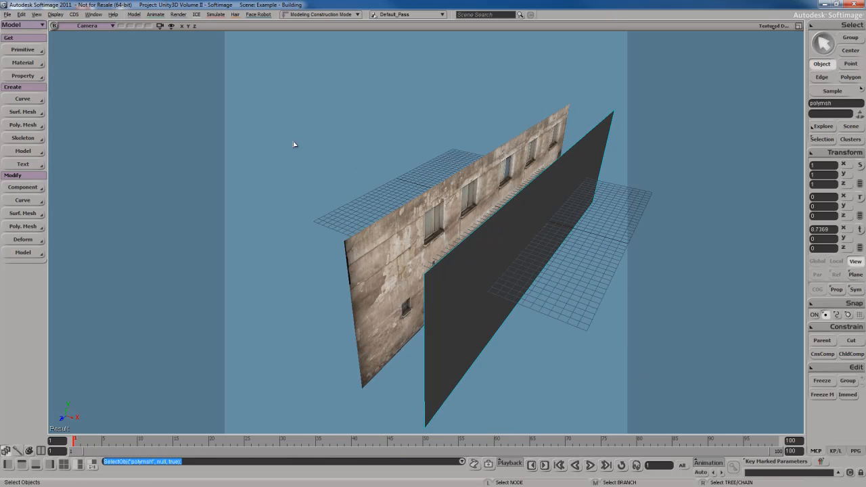
pyautogui.click(22, 63)
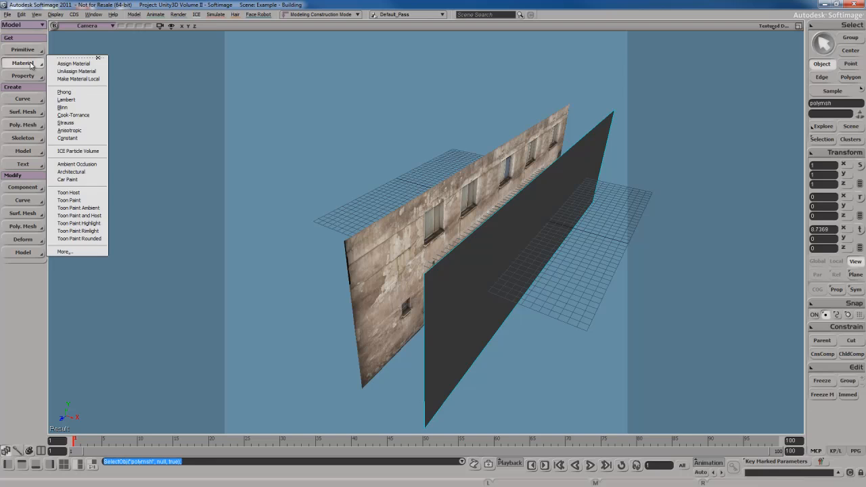
pyautogui.click(79, 66)
pyautogui.click(418, 228)
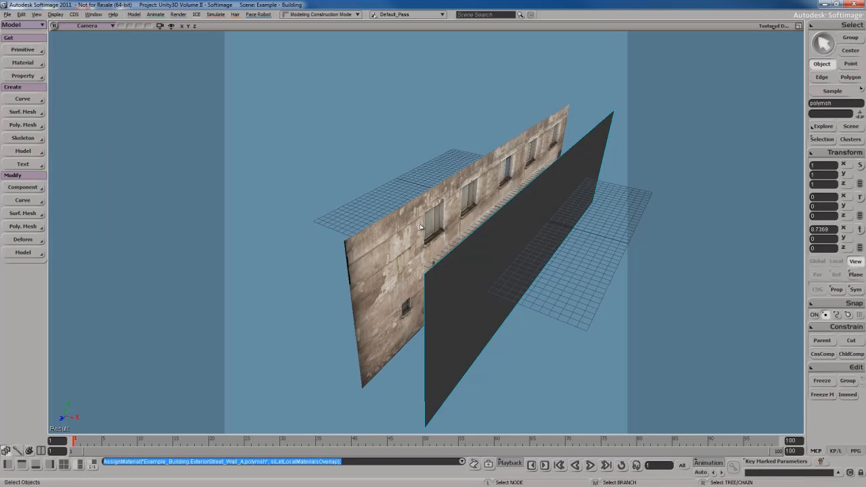
# - Apply a Planar YZ texture projection to the dark plane and bring up the Texture Editor
pyautogui.press('s')
pyautogui.moveTo(530, 312); pyautogui.dragTo(526, 305, button='right')
pyautogui.click(520, 238)
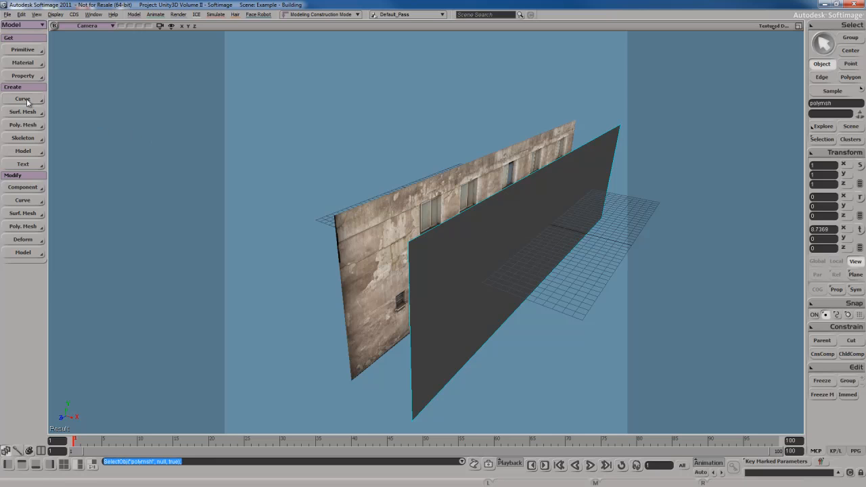
pyautogui.click(15, 77)
pyautogui.moveTo(86, 79)
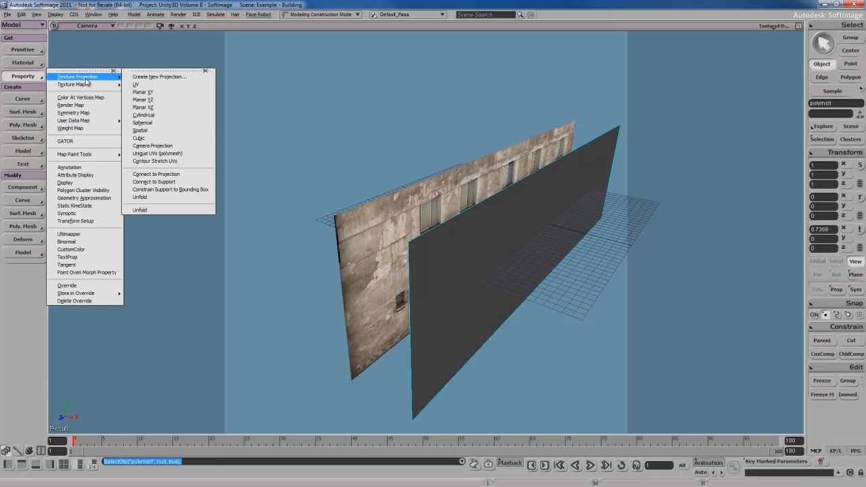
pyautogui.click(167, 102)
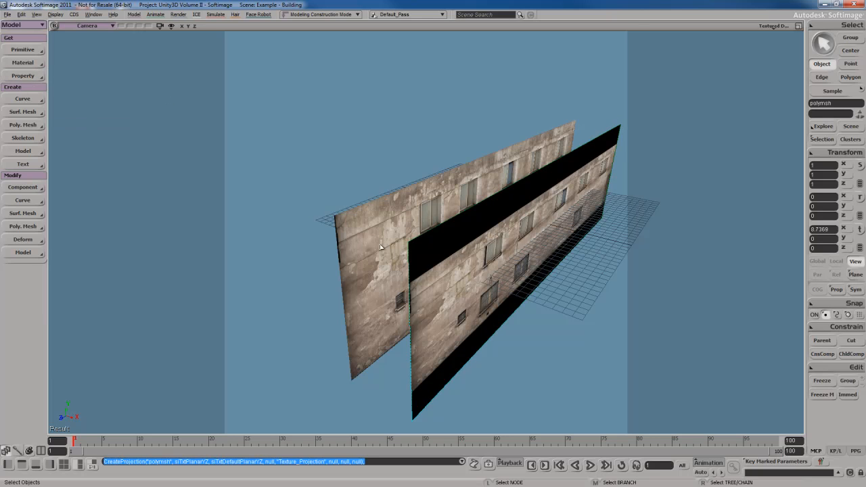
pyautogui.press('s')
pyautogui.moveTo(502, 285); pyautogui.dragTo(498, 286, button='right')
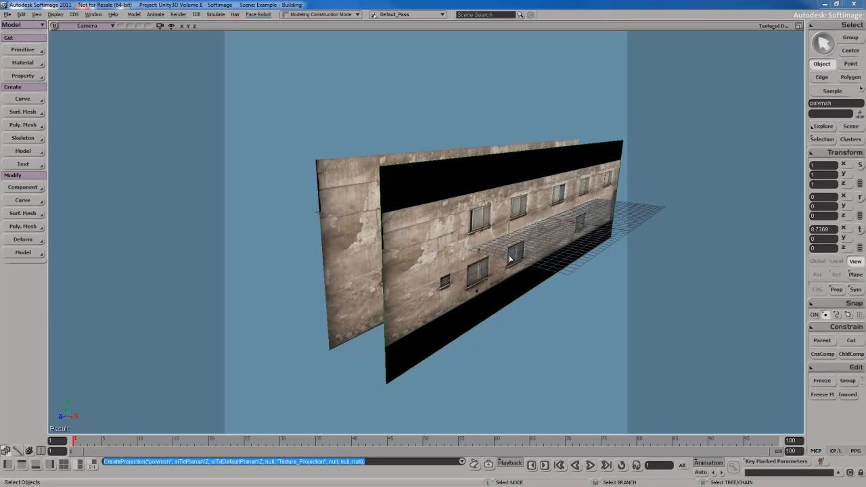
pyautogui.moveTo(865, 93); pyautogui.dragTo(540, 51)
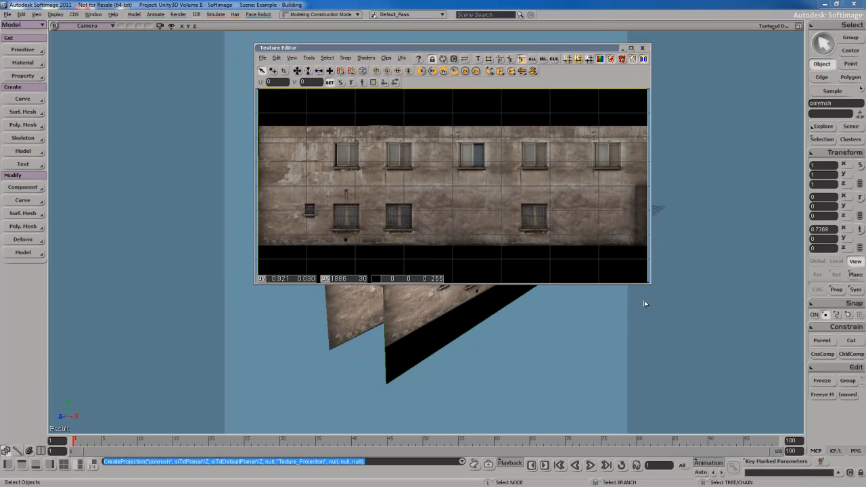
# - Select all four UV points, apply Best Fit to the image bounds, and close the Texture Editor
pyautogui.moveTo(650, 283); pyautogui.dragTo(701, 356)
pyautogui.scroll(-3, 481, 254)
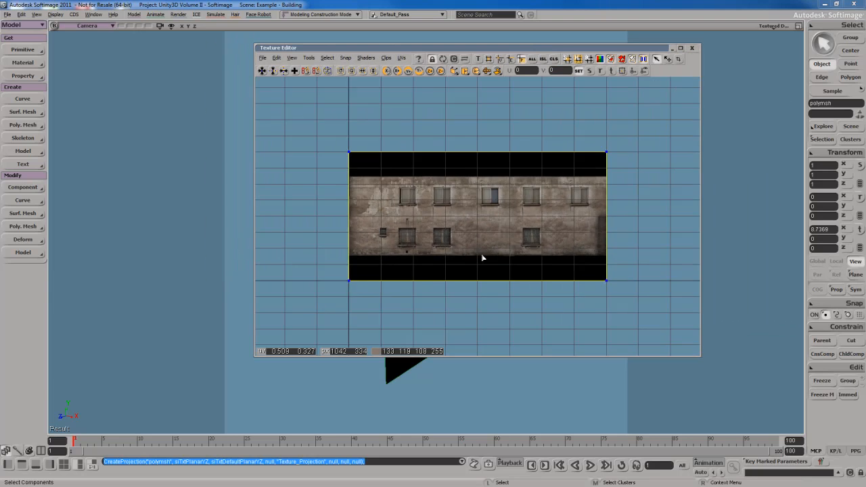
pyautogui.scroll(2, 481, 254)
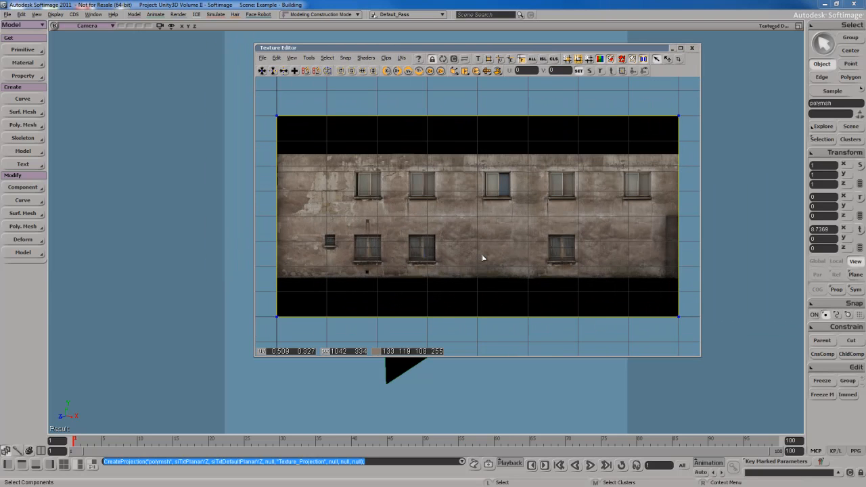
pyautogui.hotkey('ctrl', 'a')
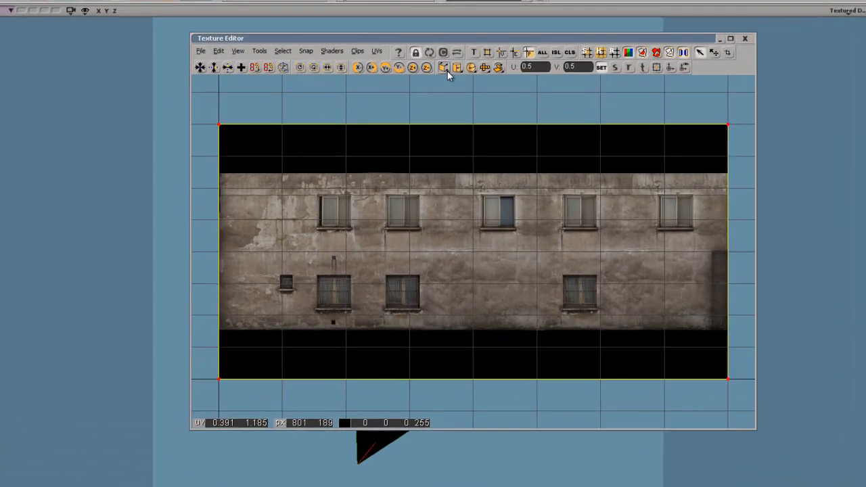
pyautogui.click(454, 70)
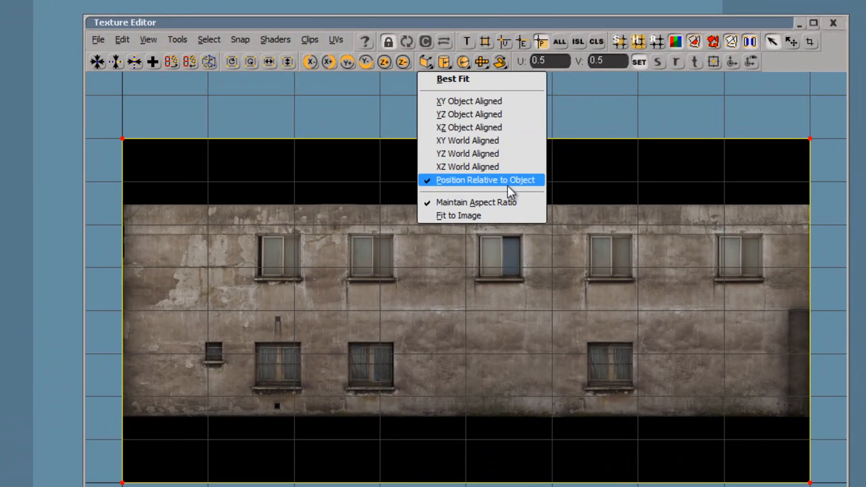
pyautogui.click(464, 85)
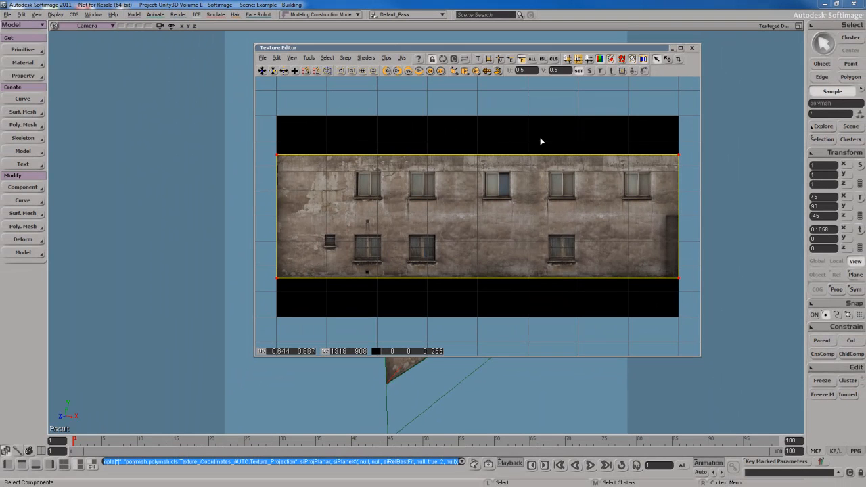
pyautogui.click(692, 48)
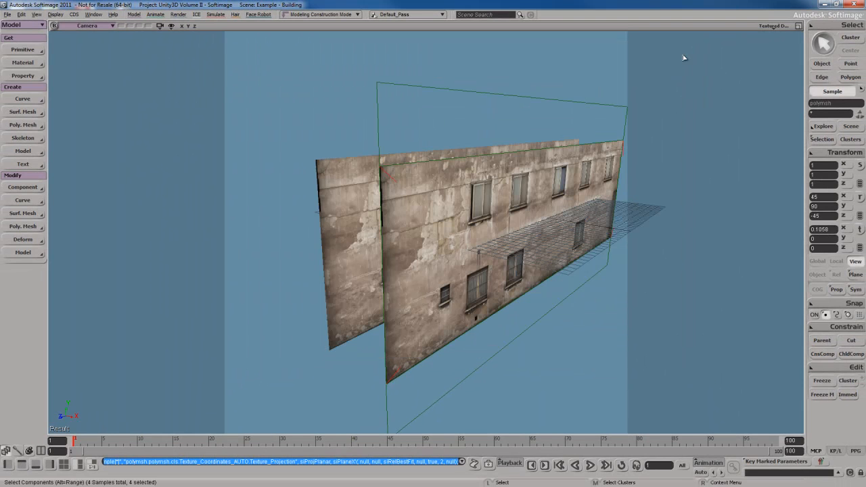
# - Freeze the new wall's modelling history
pyautogui.press('space')
pyautogui.press('s')
pyautogui.moveTo(535, 253); pyautogui.dragTo(520, 229, button='right')
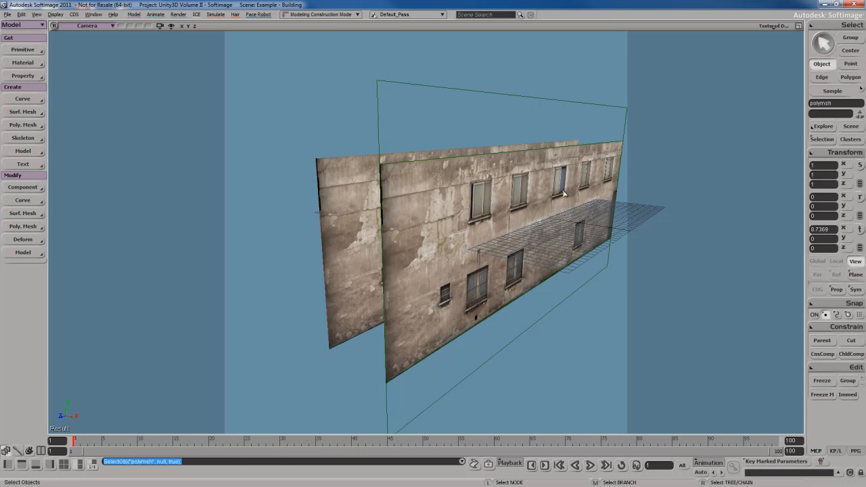
pyautogui.click(819, 393)
# - Delete the old rear Example_Building wall
pyautogui.press('s')
pyautogui.moveTo(473, 277); pyautogui.dragTo(527, 287, button='right')
pyautogui.press('space')
pyautogui.click(405, 214)
pyautogui.press('s')
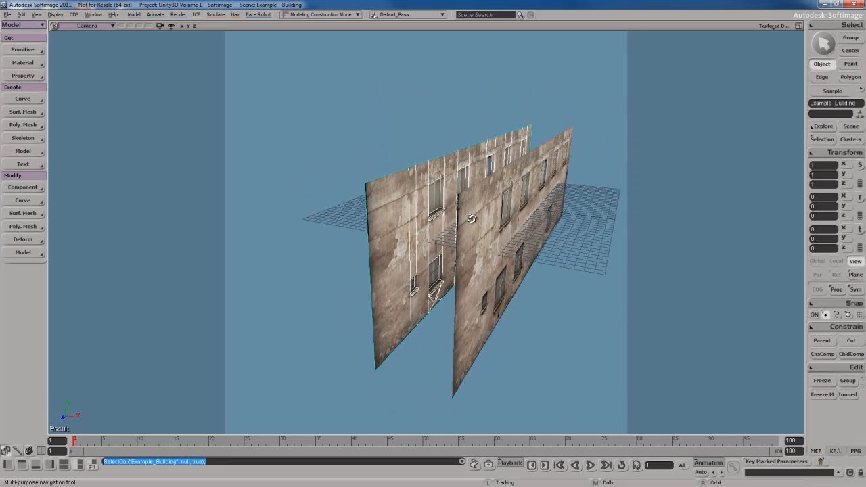
pyautogui.moveTo(471, 219); pyautogui.dragTo(470, 229, button='right')
pyautogui.press('space')
pyautogui.press('Delete')
# - Set the remaining wall's X rotation to 0 and orbit to a close frontal view
pyautogui.click(535, 244)
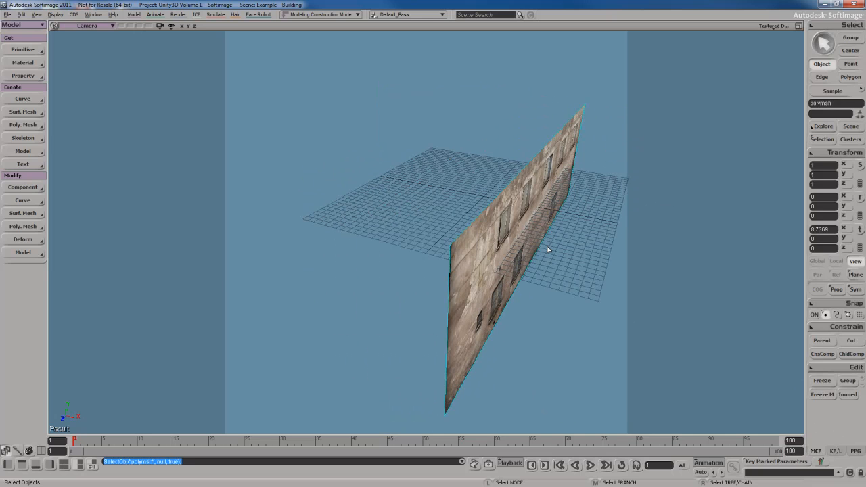
pyautogui.click(822, 229)
pyautogui.write('0')
pyautogui.press('Return')
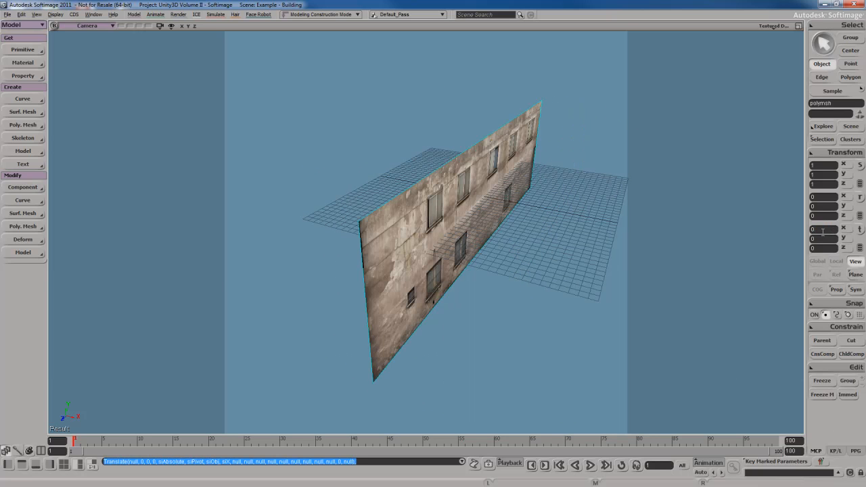
pyautogui.moveTo(473, 245); pyautogui.dragTo(526, 253, button='right')
pyautogui.scroll(-3, 509, 254)
pyautogui.press('s')
pyautogui.scroll(4, 513, 256)
pyautogui.press('s')
pyautogui.scroll(4, 427, 233)
pyautogui.press('s')
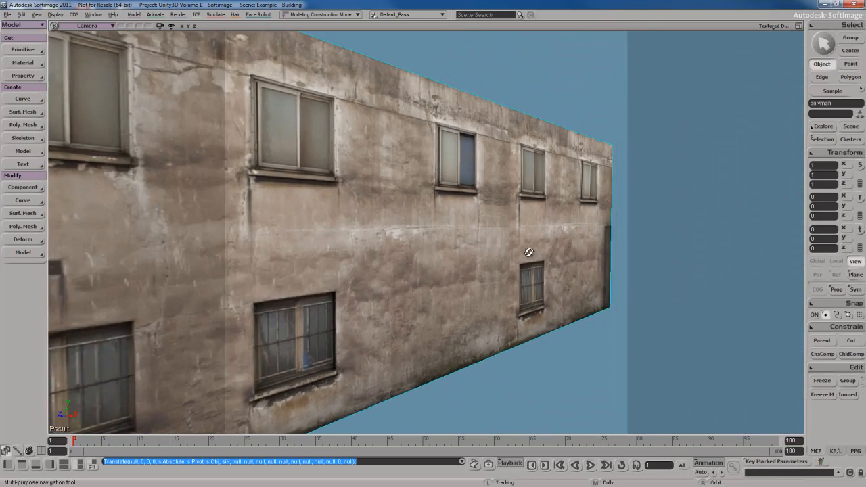
pyautogui.moveTo(437, 246); pyautogui.dragTo(489, 240, button='right')
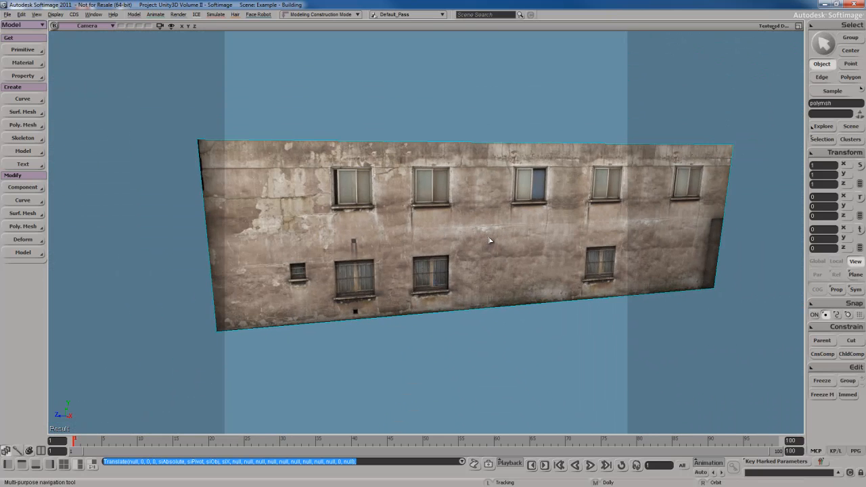
# - Frame the facade so its left edge shows, then switch the viewport to the Right view
pyautogui.press('space')
pyautogui.scroll(-5, 489, 240)
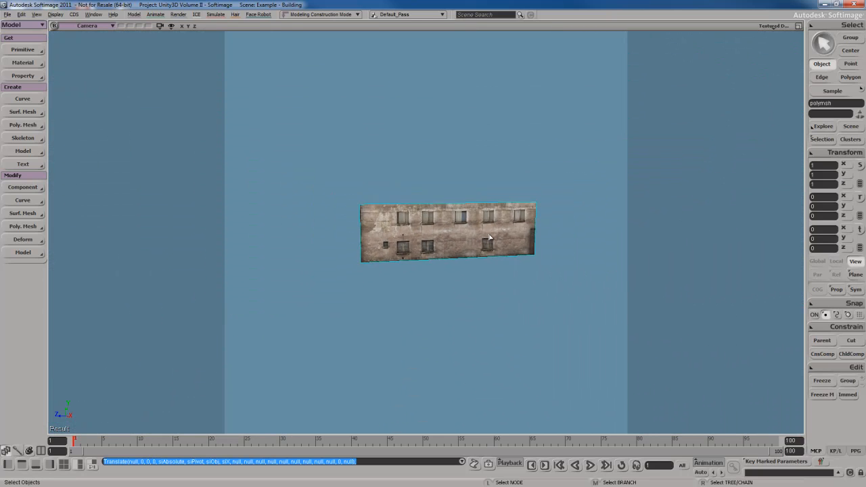
pyautogui.scroll(-4, 490, 237)
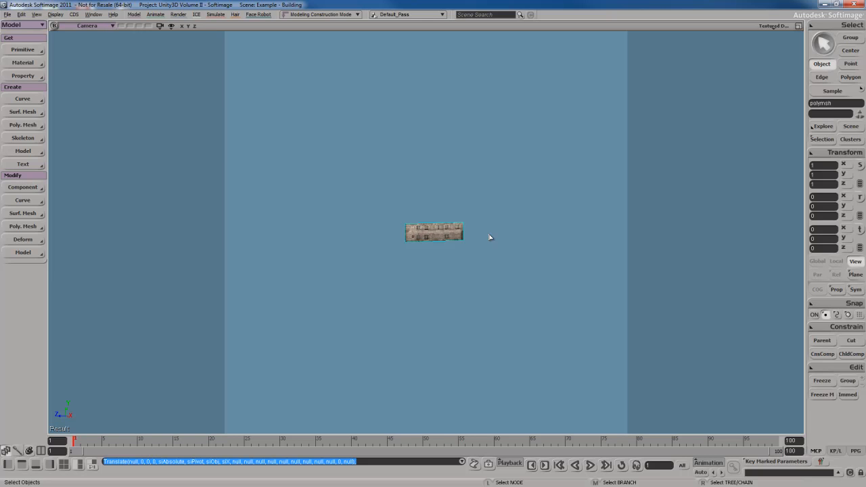
pyautogui.scroll(10, 490, 238)
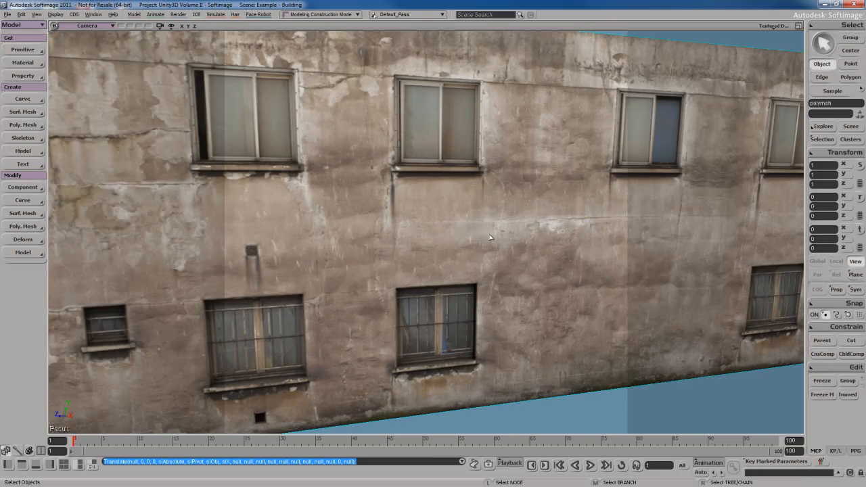
pyautogui.scroll(2, 489, 237)
pyautogui.press('s')
pyautogui.moveTo(487, 234); pyautogui.dragTo(463, 251, button='right')
pyautogui.press('s')
pyautogui.moveTo(479, 258); pyautogui.dragTo(473, 253)
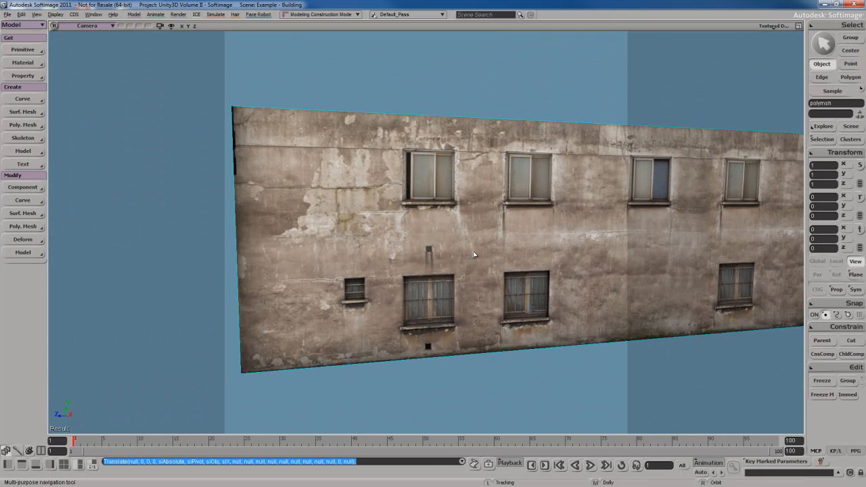
pyautogui.press('space')
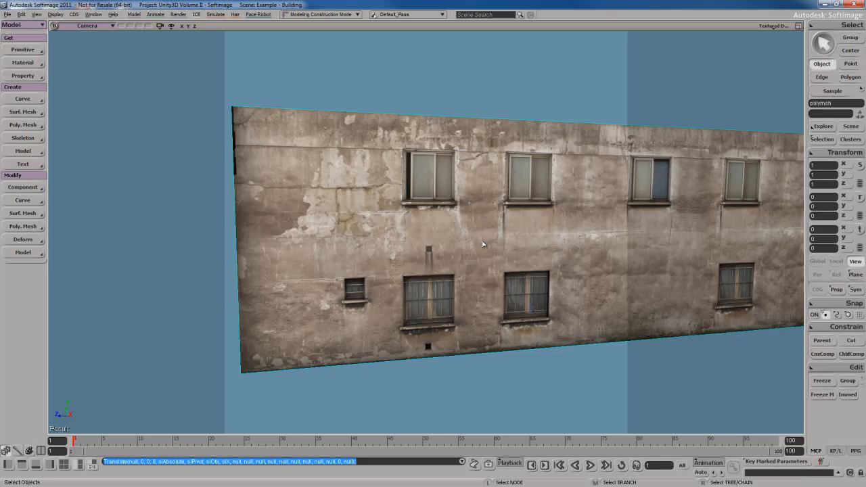
pyautogui.click(95, 26)
pyautogui.click(114, 101)
# - Frame the wall and display it textured, zoomed in on its centre
pyautogui.press('a')
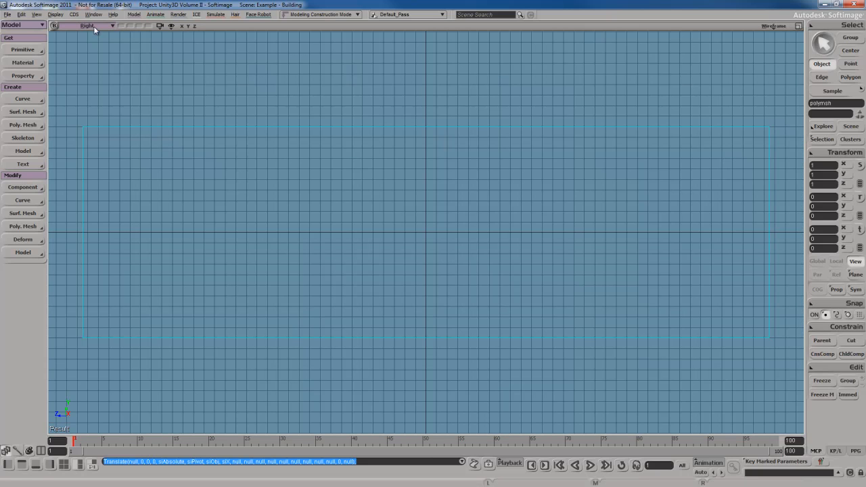
pyautogui.click(773, 25)
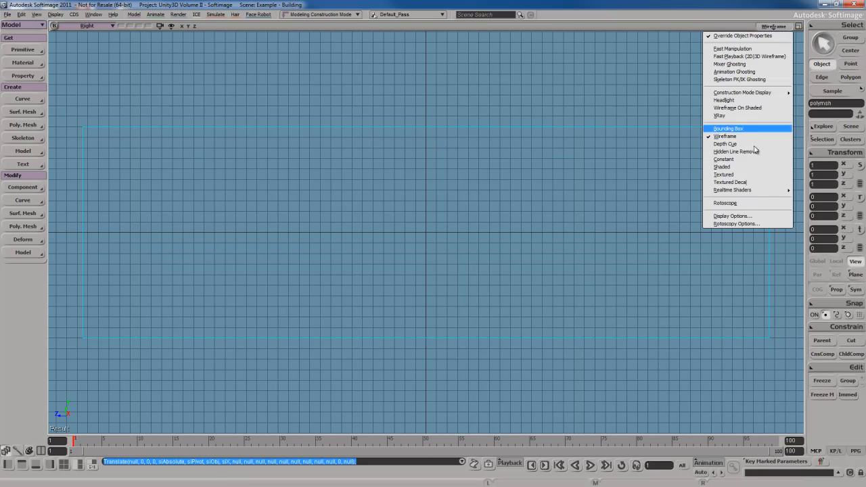
pyautogui.click(749, 186)
pyautogui.press('s')
pyautogui.moveTo(437, 253); pyautogui.dragTo(460, 245)
pyautogui.moveTo(460, 244); pyautogui.dragTo(507, 252, button='middle')
pyautogui.moveTo(507, 252)
pyautogui.mouseDown()
pyautogui.moveTo(499, 256)
pyautogui.moveTo(501, 247)
pyautogui.mouseUp()
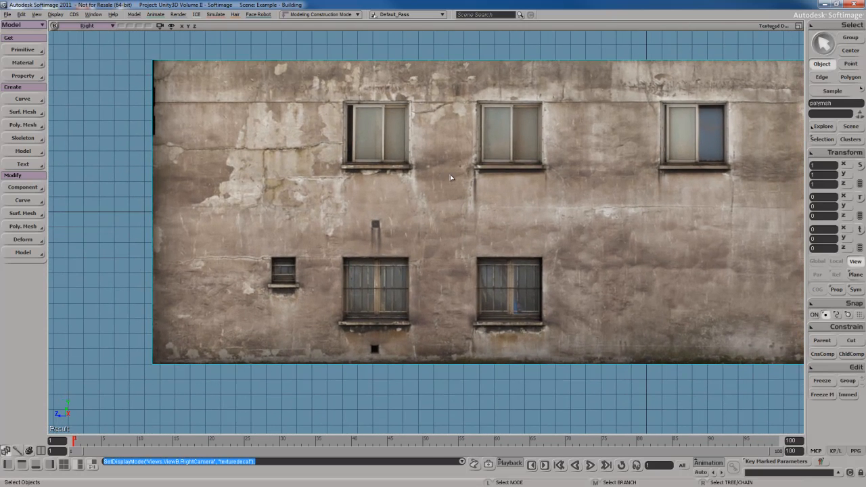
# - Split the facade's top and bottom edges with a vertical cut at the window's left side (ratio ≈19)
pyautogui.click(452, 205)
pyautogui.press('e')
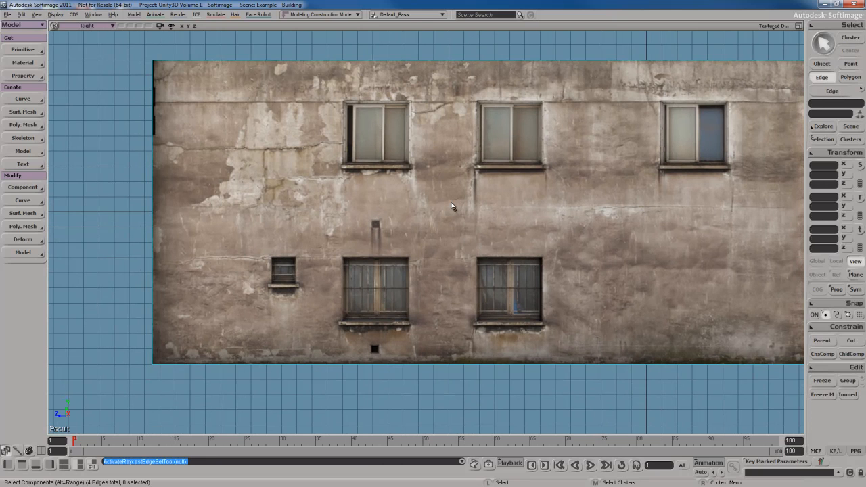
pyautogui.click(446, 99)
pyautogui.keyDown('shift'); pyautogui.click(451, 352); pyautogui.keyUp('shift')
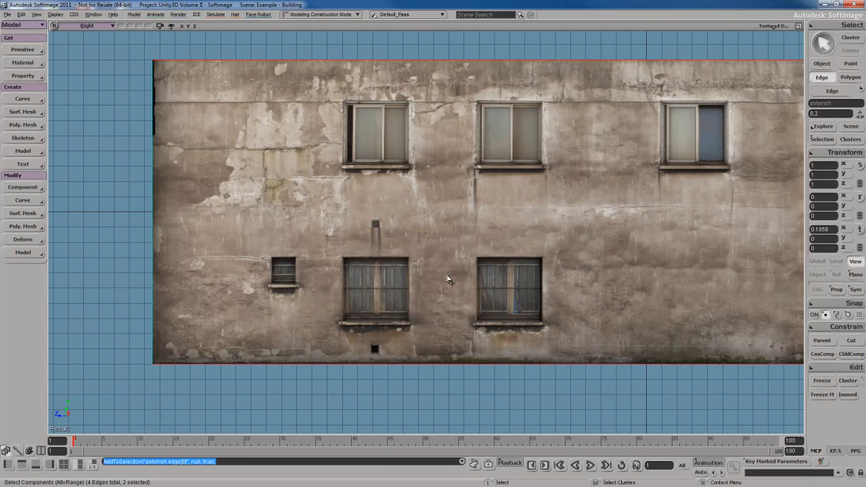
pyautogui.rightClick(441, 228)
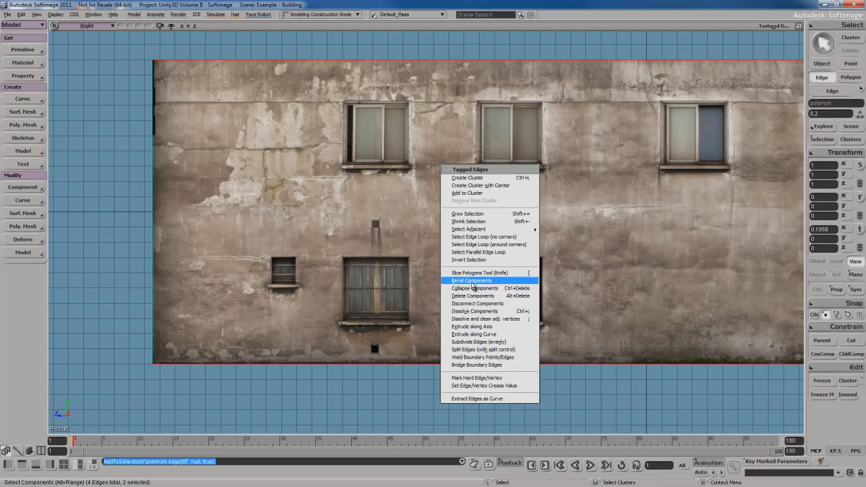
pyautogui.click(501, 350)
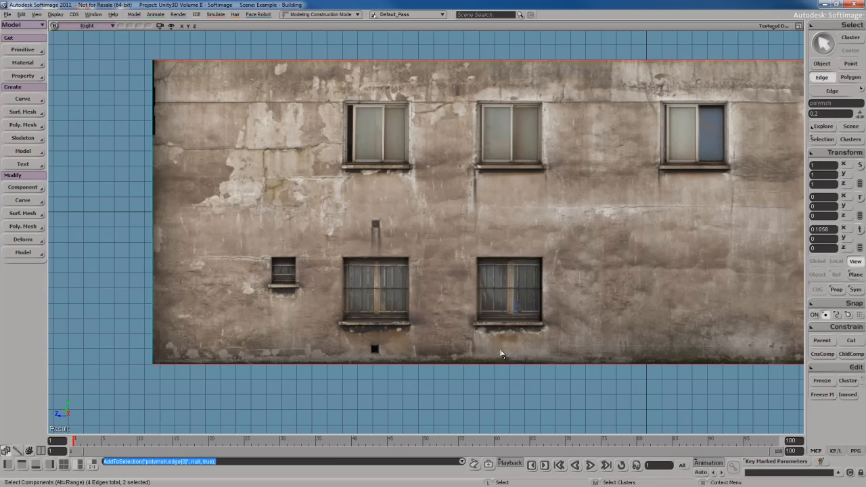
pyautogui.moveTo(623, 155); pyautogui.dragTo(550, 157)
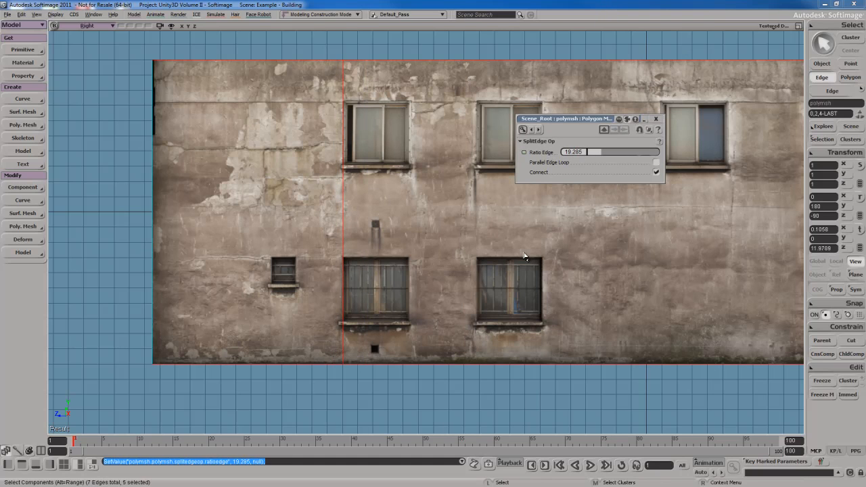
pyautogui.click(655, 119)
# - Add a second vertical cut at the window's right side at ratio 91.541
pyautogui.click(560, 57)
pyautogui.keyDown('shift'); pyautogui.click(577, 368); pyautogui.keyUp('shift')
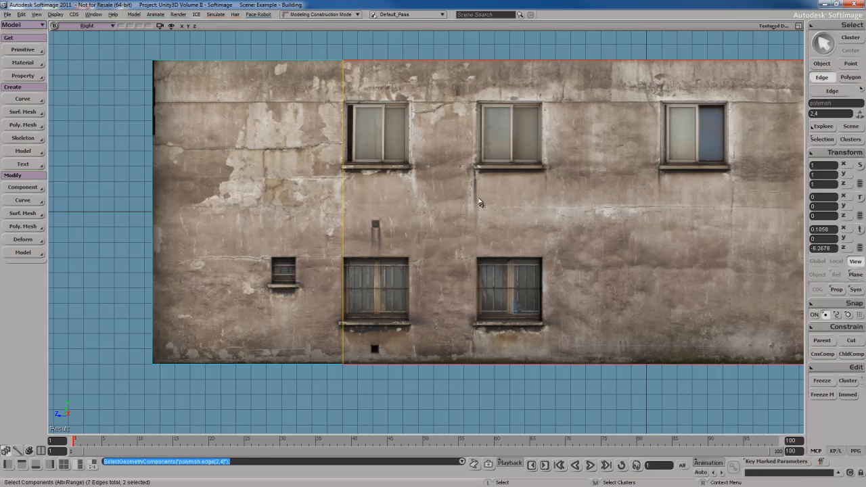
pyautogui.press('Insert')
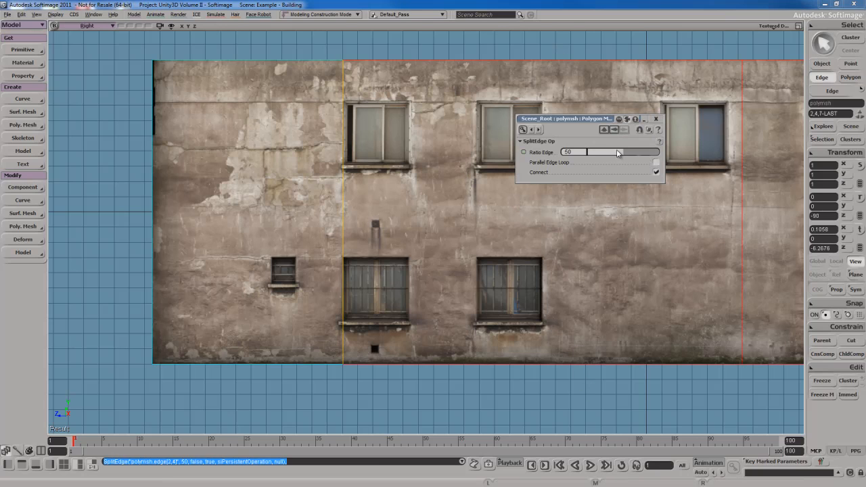
pyautogui.moveTo(618, 154); pyautogui.dragTo(753, 163)
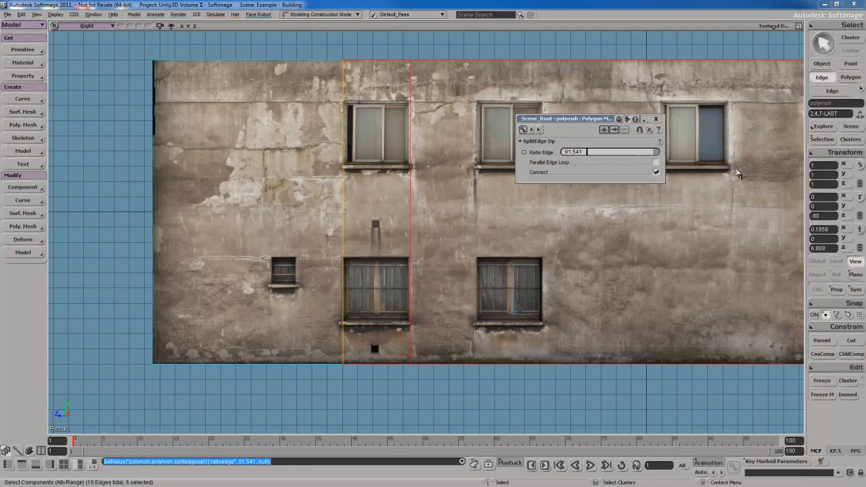
pyautogui.click(655, 119)
# - Zoom in on the lower window and select the two vertical cuts beside it
pyautogui.press('s')
pyautogui.moveTo(325, 154); pyautogui.dragTo(464, 249)
pyautogui.scroll(2, 464, 249)
pyautogui.scroll(2, 464, 249)
pyautogui.press('s')
pyautogui.moveTo(652, 269); pyautogui.dragTo(491, 261)
pyautogui.moveTo(320, 233); pyautogui.dragTo(591, 205)
pyautogui.rightClick(405, 150)
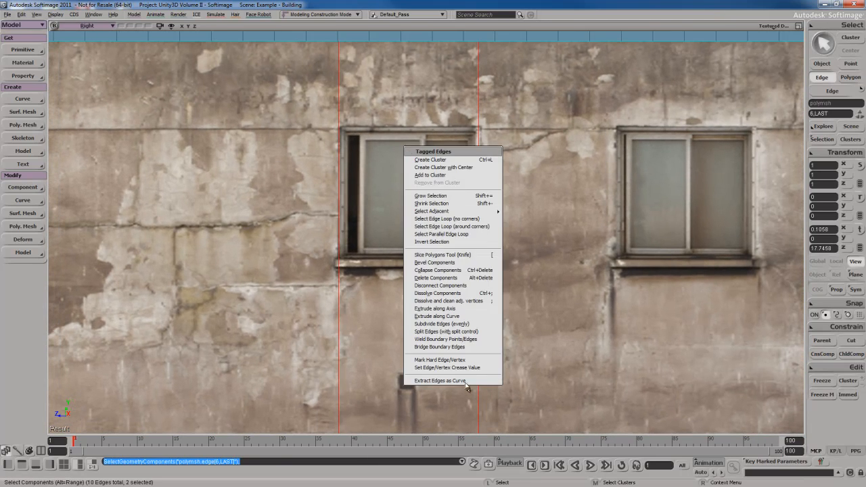
# - Split the vertical cuts with a horizontal edge along the window sill at ratio 65.537
pyautogui.click(469, 333)
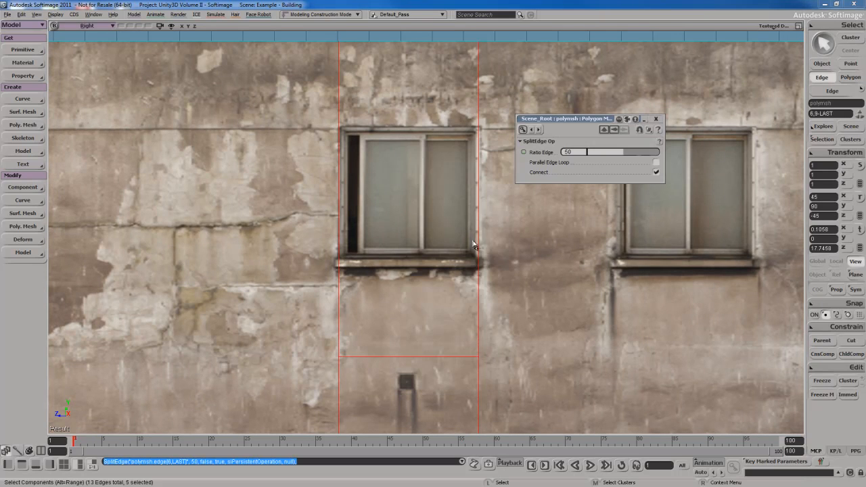
pyautogui.moveTo(619, 156); pyautogui.dragTo(475, 162)
pyautogui.scroll(1, 475, 158)
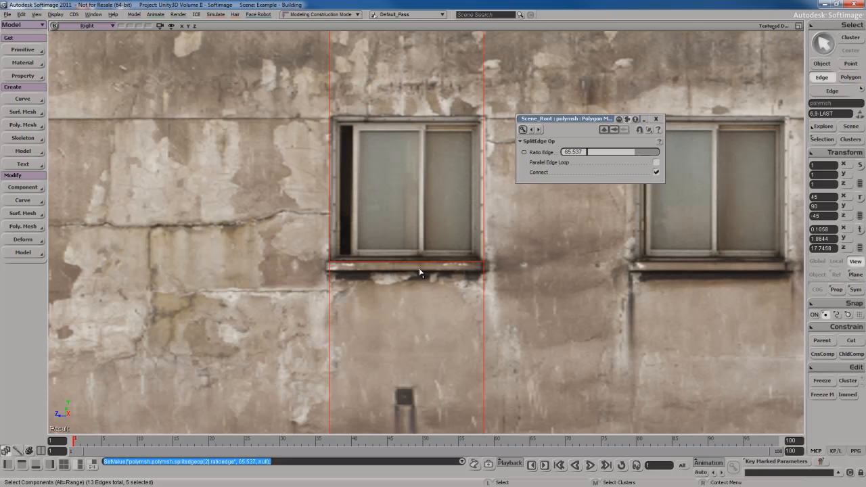
# - Add a second horizontal cut along the window's top at ratio 39.314
pyautogui.rightClick(430, 135)
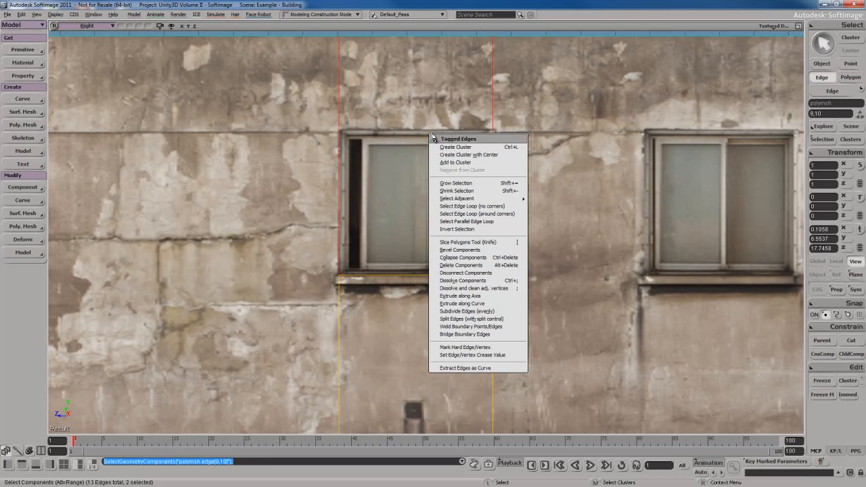
pyautogui.click(491, 319)
pyautogui.moveTo(614, 156); pyautogui.dragTo(592, 162)
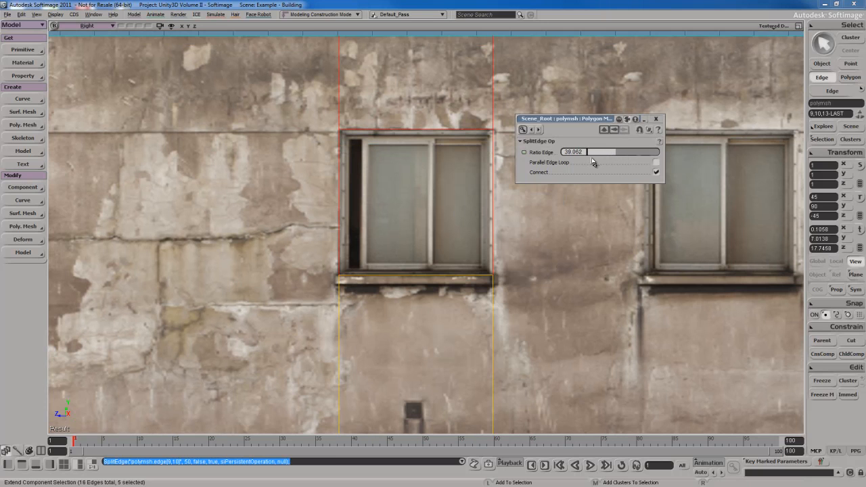
pyautogui.click(656, 119)
# - Zoom onto the boxed window and deselect the edges
pyautogui.press('s')
pyautogui.moveTo(545, 253); pyautogui.dragTo(550, 240)
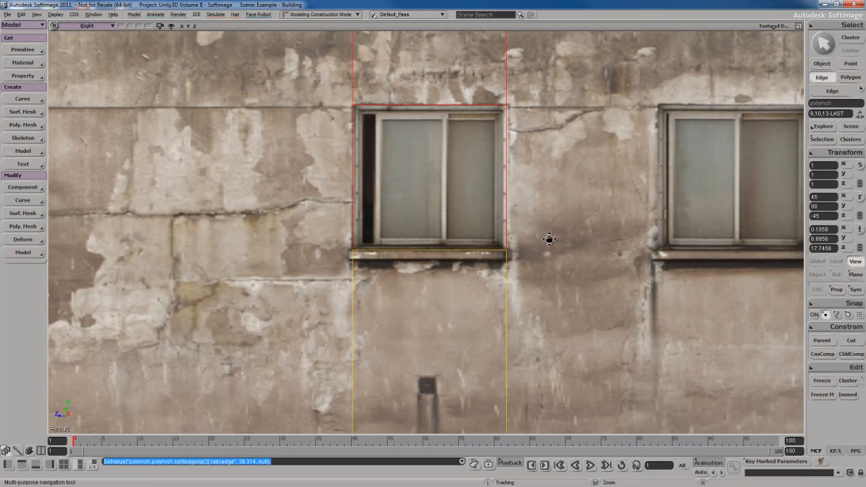
pyautogui.scroll(2, 550, 232)
pyautogui.moveTo(545, 197); pyautogui.dragTo(550, 220)
pyautogui.scroll(1, 548, 233)
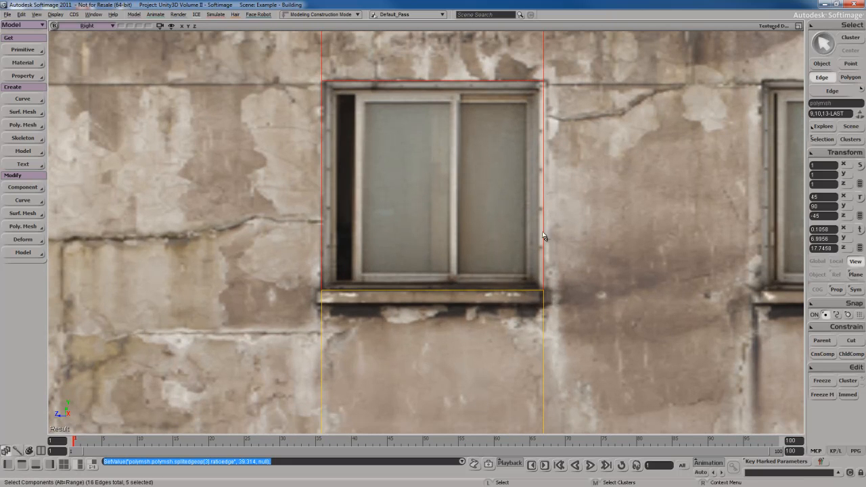
pyautogui.click(354, 214)
pyautogui.press('space')
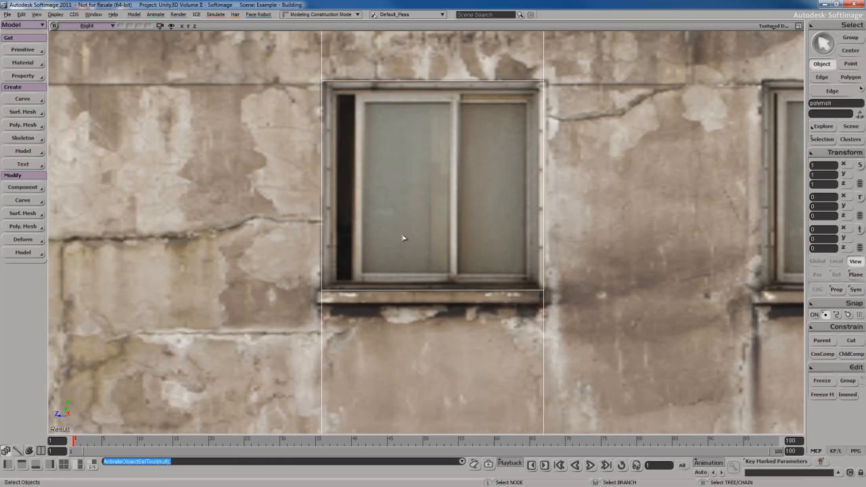
# - Centre the window in view and activate the Add Edge Tool from Modify > Poly. Mesh
pyautogui.press('s')
pyautogui.moveTo(402, 237); pyautogui.dragTo(402, 226)
pyautogui.press('s')
pyautogui.moveTo(429, 194); pyautogui.dragTo(424, 216)
pyautogui.press('space')
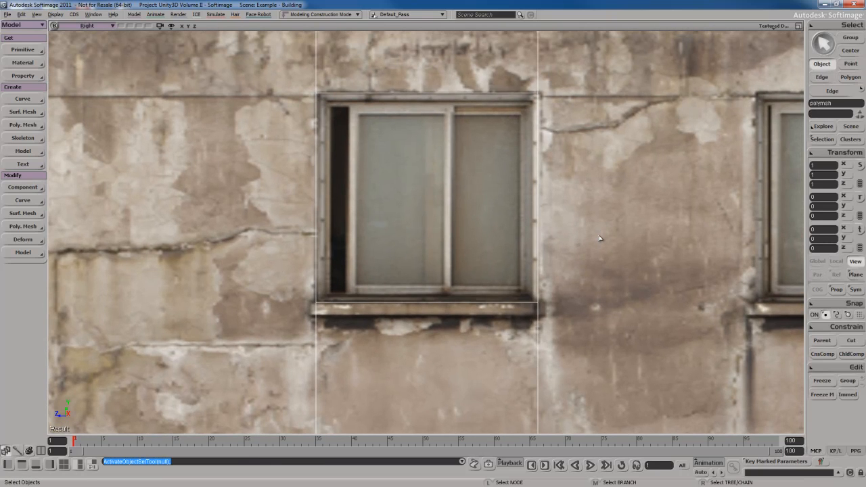
pyautogui.press('\\')
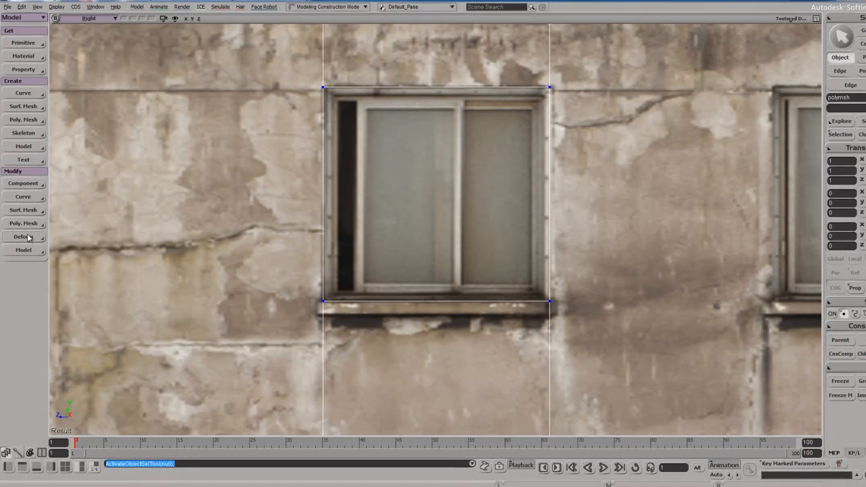
pyautogui.click(27, 213)
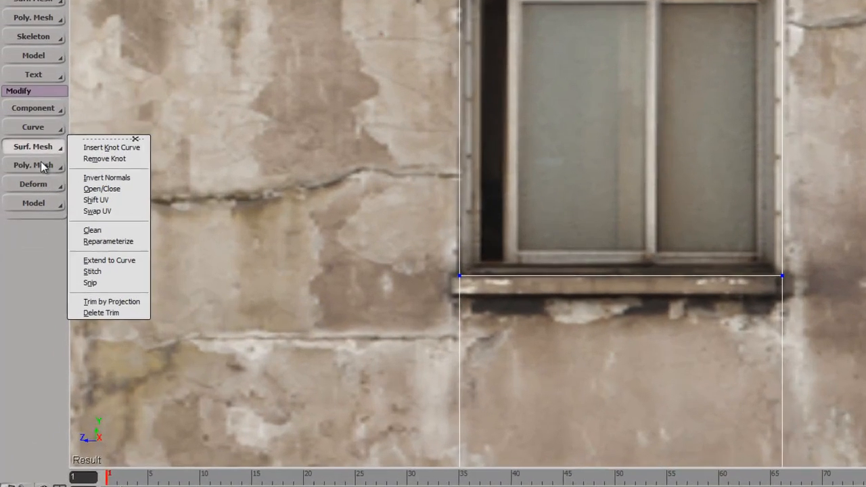
pyautogui.click(30, 228)
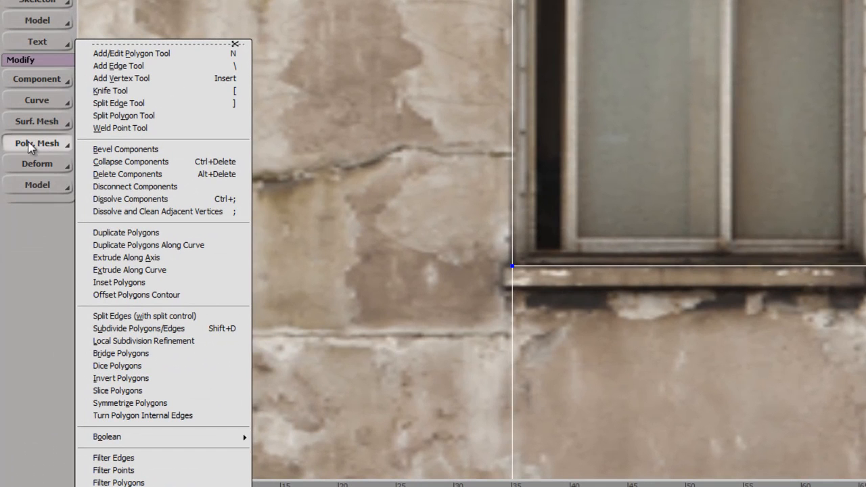
pyautogui.click(210, 70)
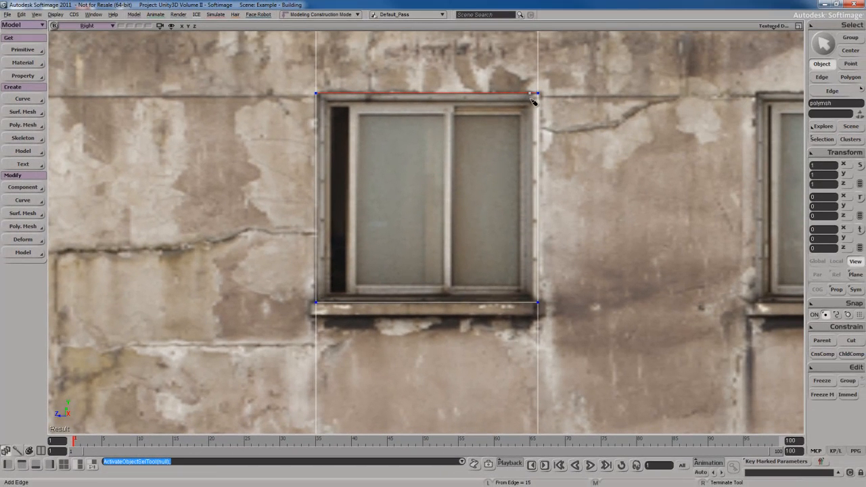
# - Draw an inset ring of edges inside the window box along its top, bottom and sides
pyautogui.click(531, 97)
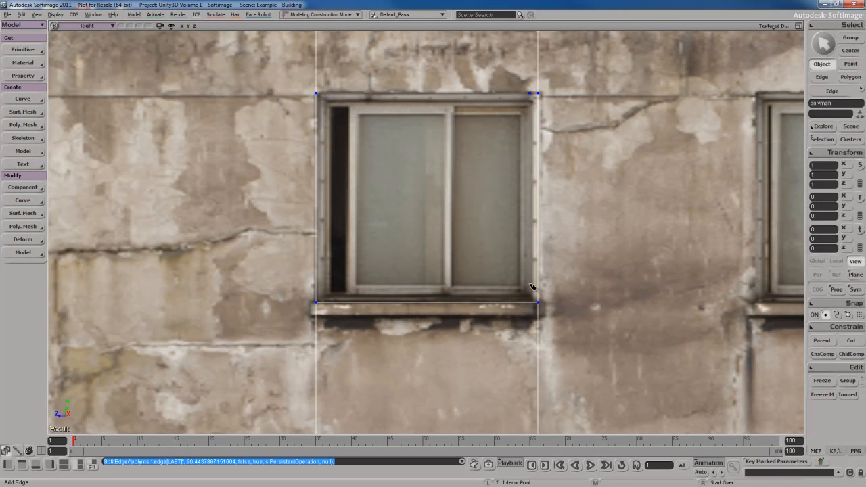
pyautogui.click(531, 301)
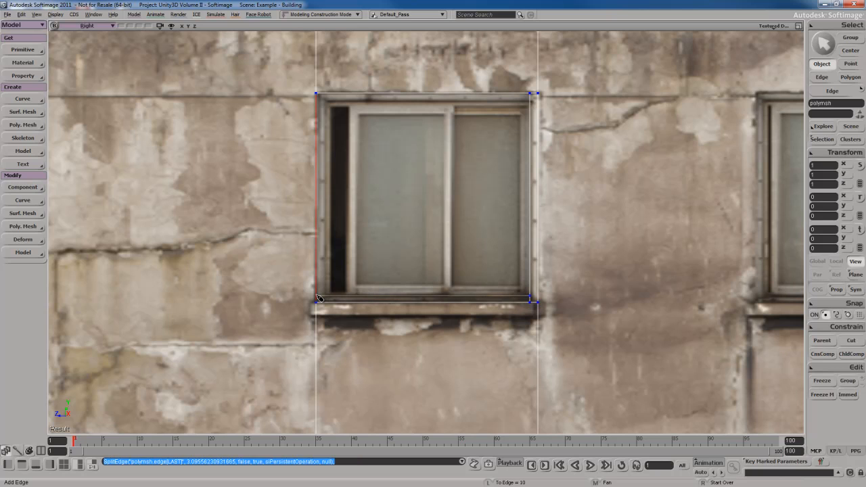
pyautogui.click(316, 295)
pyautogui.click(327, 297)
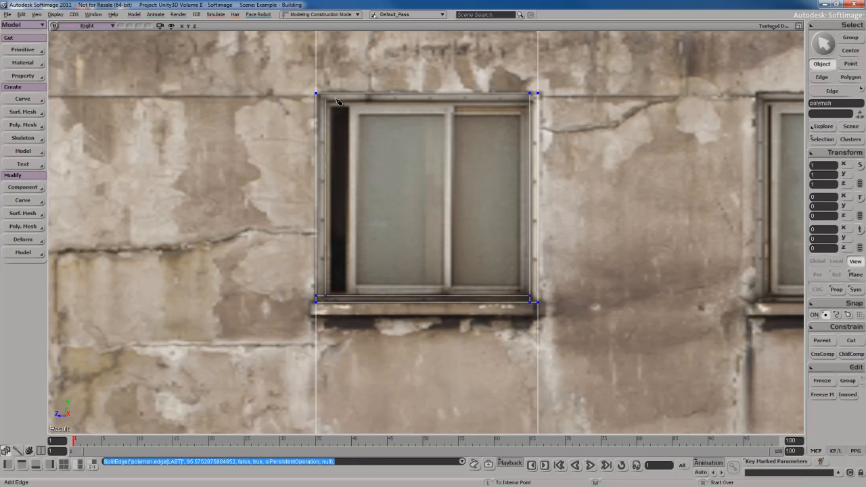
pyautogui.click(328, 95)
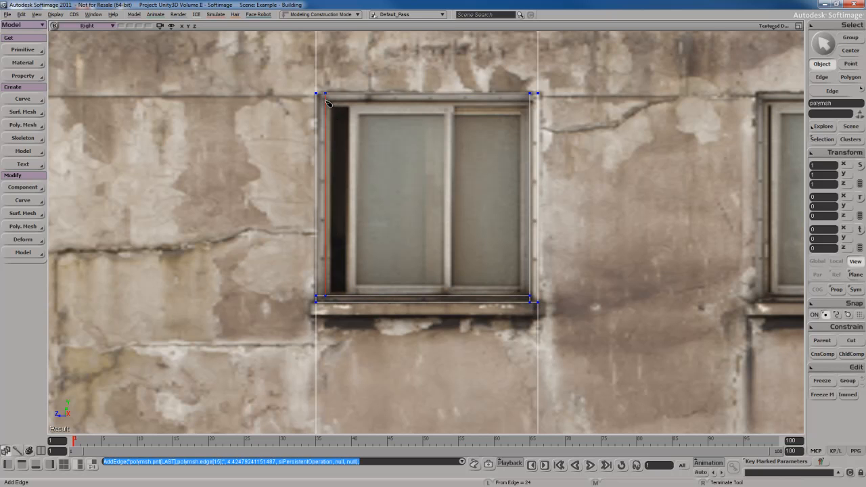
pyautogui.click(534, 102)
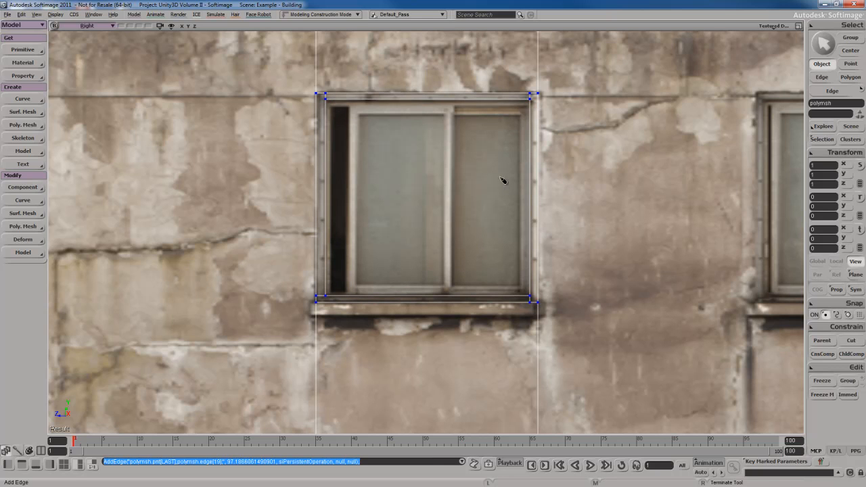
pyautogui.scroll(3, 502, 180)
# - Weld the inner ring's top and sill points onto the window box corners
pyautogui.press('m')
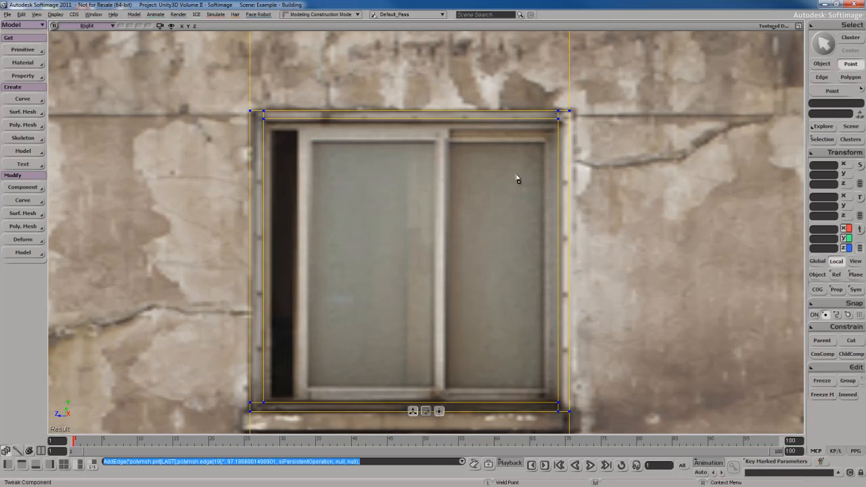
pyautogui.press('s')
pyautogui.moveTo(561, 173); pyautogui.dragTo(507, 180)
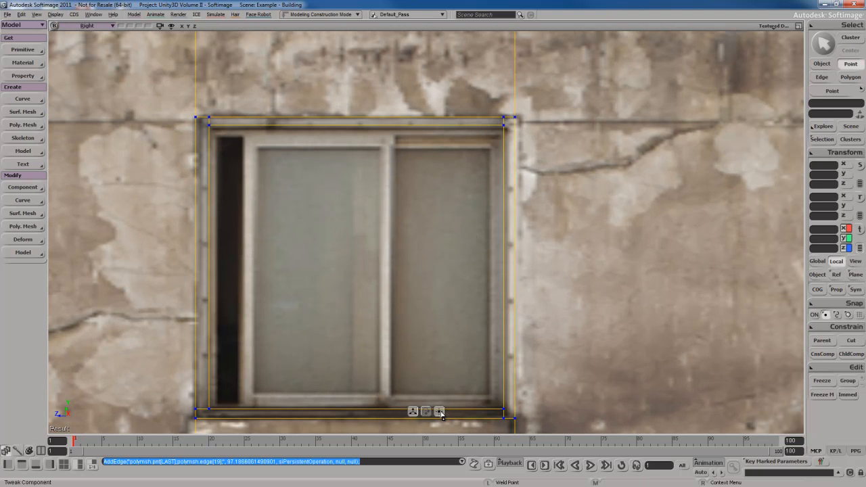
pyautogui.moveTo(504, 118); pyautogui.dragTo(515, 118)
pyautogui.press('s')
pyautogui.moveTo(495, 387); pyautogui.dragTo(500, 234)
pyautogui.moveTo(510, 265); pyautogui.dragTo(520, 264)
pyautogui.press('s')
pyautogui.moveTo(286, 264); pyautogui.dragTo(456, 269)
pyautogui.moveTo(374, 262); pyautogui.dragTo(374, 270)
# - Weld the remaining top-left points onto the window's left corner
pyautogui.press('s')
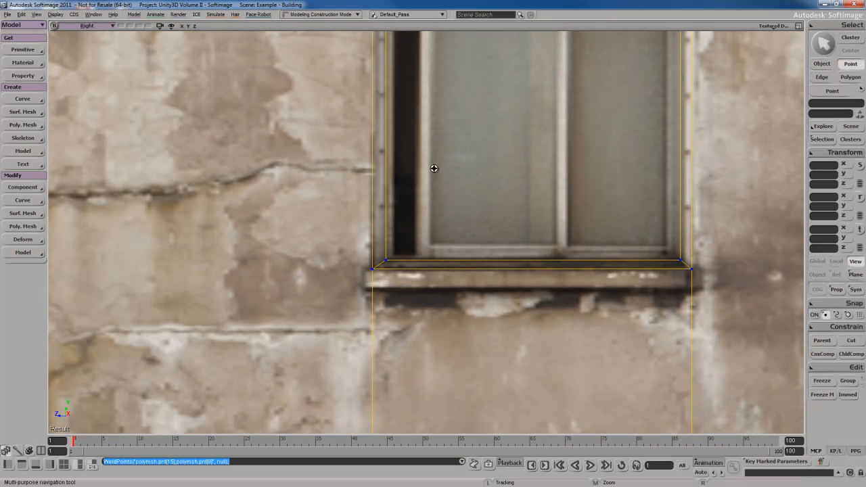
pyautogui.moveTo(454, 65); pyautogui.dragTo(433, 267)
pyautogui.moveTo(363, 171); pyautogui.dragTo(352, 172)
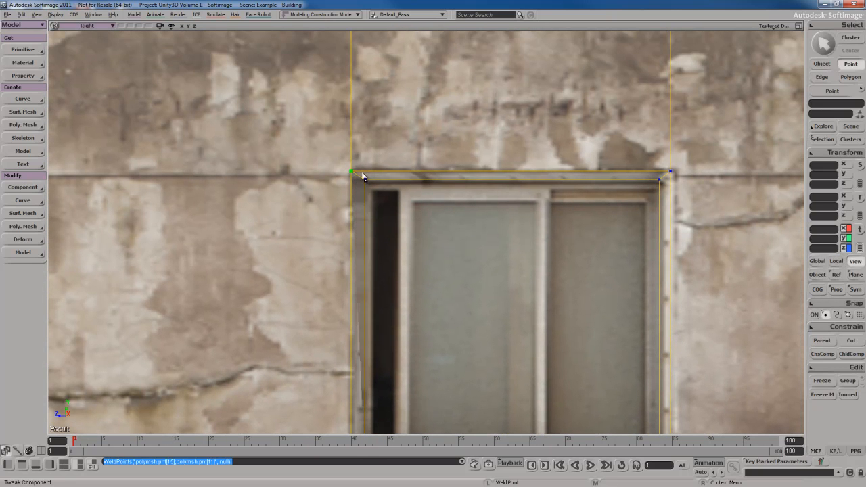
pyautogui.press('s')
pyautogui.moveTo(577, 302); pyautogui.dragTo(549, 222)
pyautogui.moveTo(549, 222); pyautogui.dragTo(518, 236, button='right')
pyautogui.moveTo(518, 237); pyautogui.dragTo(519, 224)
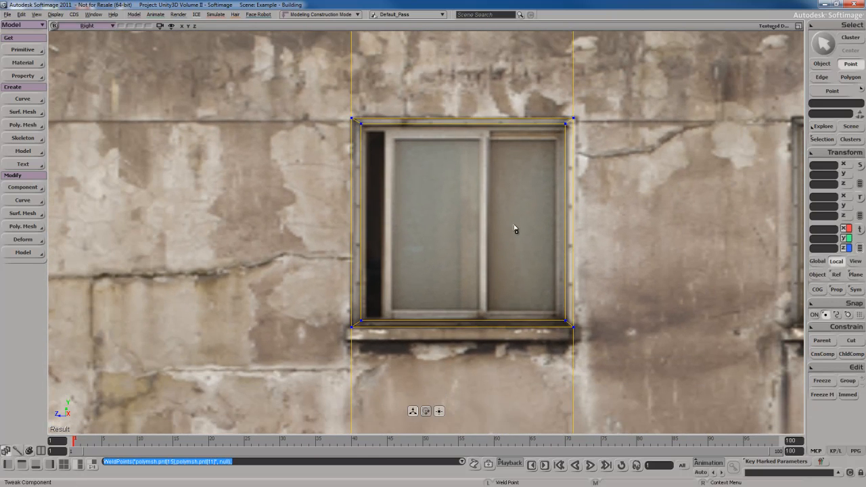
# - Switch the viewport to the perspective Camera and orbit around the wall
pyautogui.middleClick(95, 26)
pyautogui.press('s')
pyautogui.moveTo(521, 190); pyautogui.dragTo(512, 222, button='right')
# - Select the window polygon and frame the view on it
pyautogui.press('u')
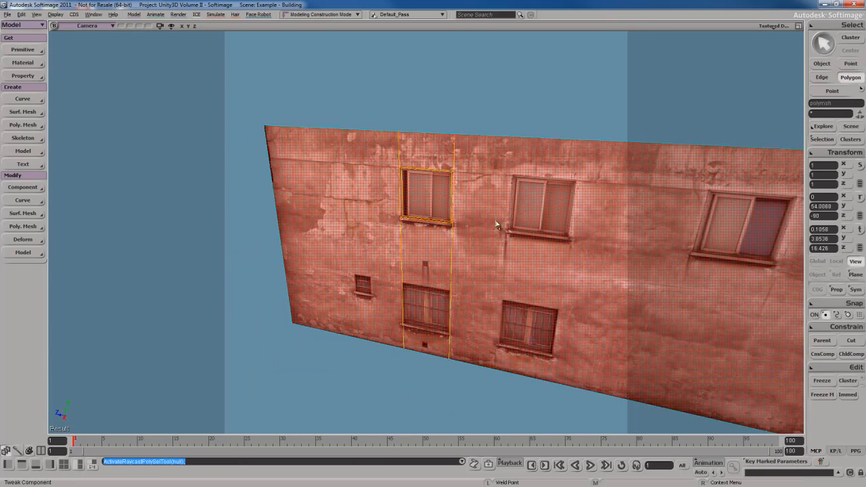
pyautogui.click(497, 225)
pyautogui.click(437, 201)
pyautogui.press('f')
pyautogui.press('s')
pyautogui.moveTo(510, 190); pyautogui.dragTo(487, 201, button='right')
pyautogui.moveTo(488, 201); pyautogui.dragTo(487, 198, button='middle')
# - Translate the window polygon along X to push it into the wall
pyautogui.press('v')
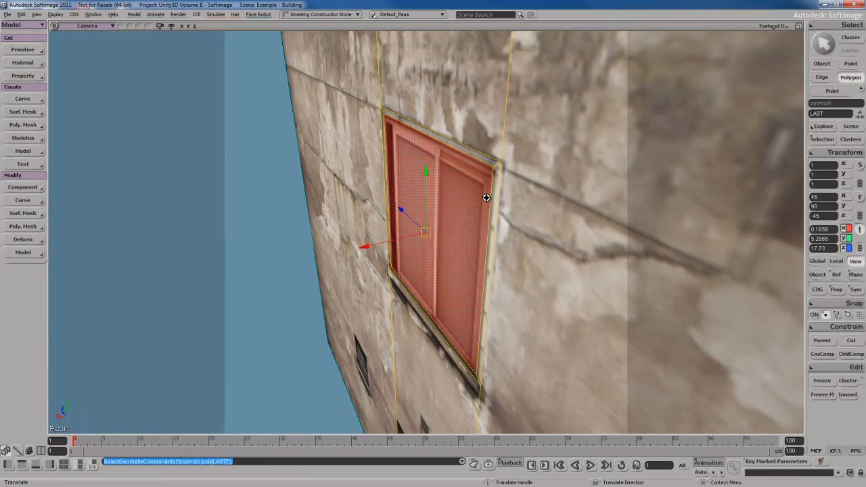
pyautogui.press('s')
pyautogui.moveTo(486, 198); pyautogui.dragTo(492, 190, button='right')
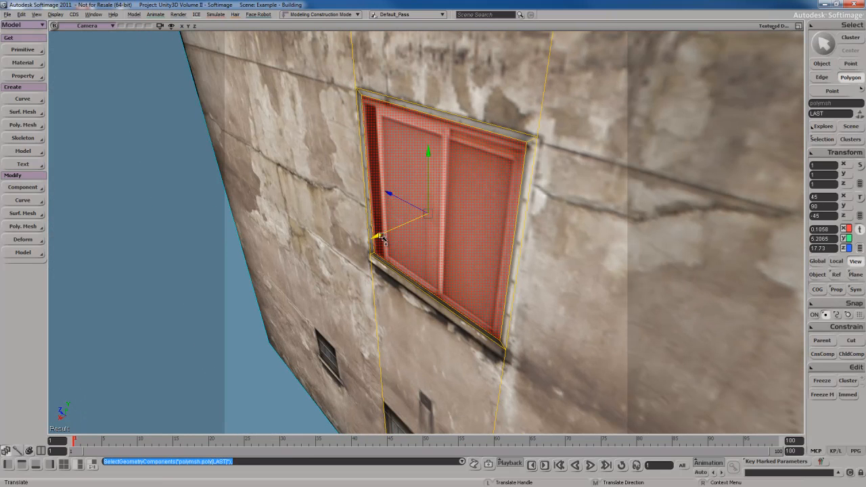
pyautogui.moveTo(382, 238); pyautogui.dragTo(390, 236)
pyautogui.press('s')
pyautogui.moveTo(361, 251); pyautogui.dragTo(423, 199, button='right')
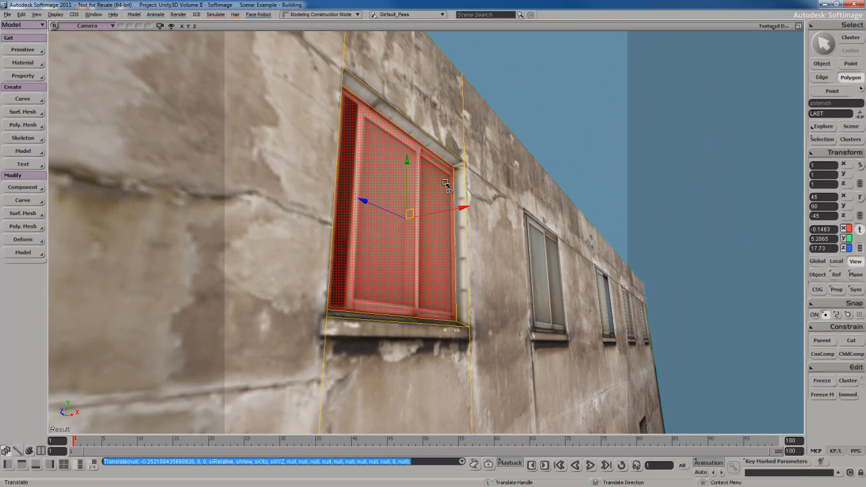
pyautogui.moveTo(453, 211); pyautogui.dragTo(371, 227)
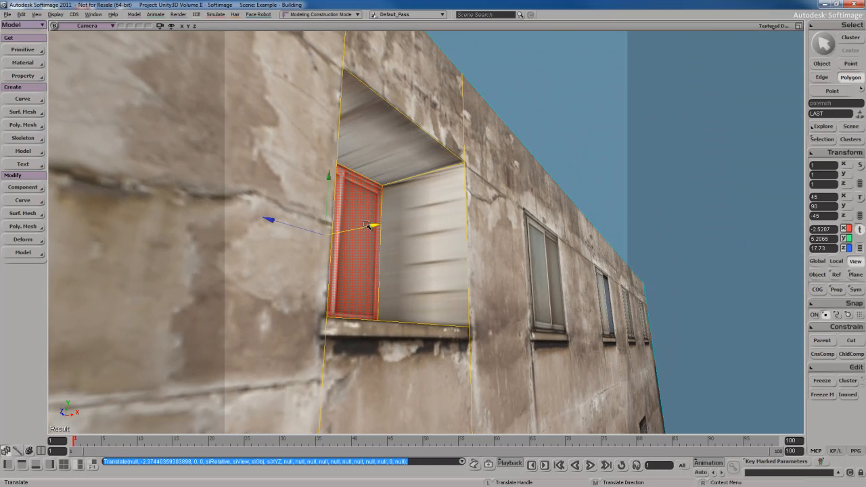
pyautogui.moveTo(373, 227); pyautogui.dragTo(448, 217)
pyautogui.moveTo(520, 230); pyautogui.dragTo(386, 234, button='right')
# - Scale the window polygon up slightly about its COG and nudge it back into the wall
pyautogui.press('x')
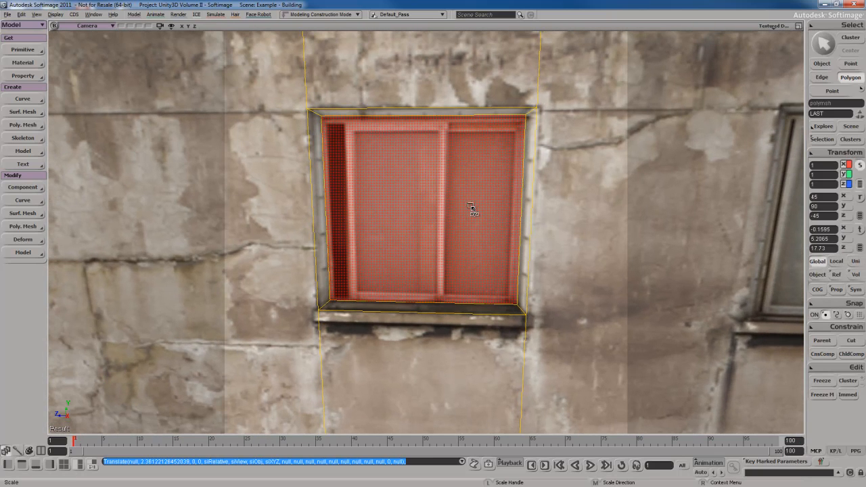
pyautogui.click(818, 289)
pyautogui.moveTo(493, 258)
pyautogui.mouseDown()
pyautogui.moveTo(474, 248)
pyautogui.moveTo(482, 245)
pyautogui.mouseUp()
pyautogui.press('v')
pyautogui.press('s')
pyautogui.moveTo(482, 244); pyautogui.dragTo(448, 241, button='right')
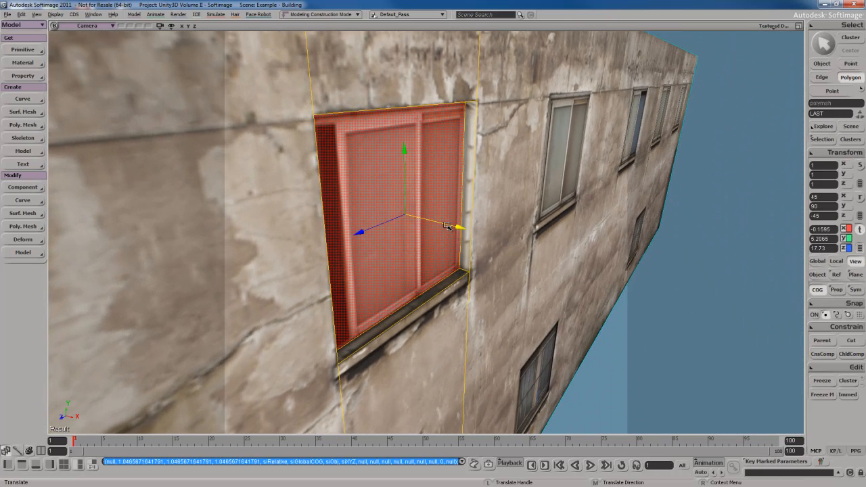
pyautogui.moveTo(450, 226); pyautogui.dragTo(456, 226)
pyautogui.moveTo(456, 226)
pyautogui.mouseDown(button='right')
pyautogui.moveTo(498, 219)
pyautogui.moveTo(516, 274)
pyautogui.moveTo(414, 232)
pyautogui.moveTo(456, 226)
pyautogui.mouseUp(button='right')
# - In the Right view, cut an edge across the window bottom and select the new sill polygon
pyautogui.press('space')
pyautogui.press('s')
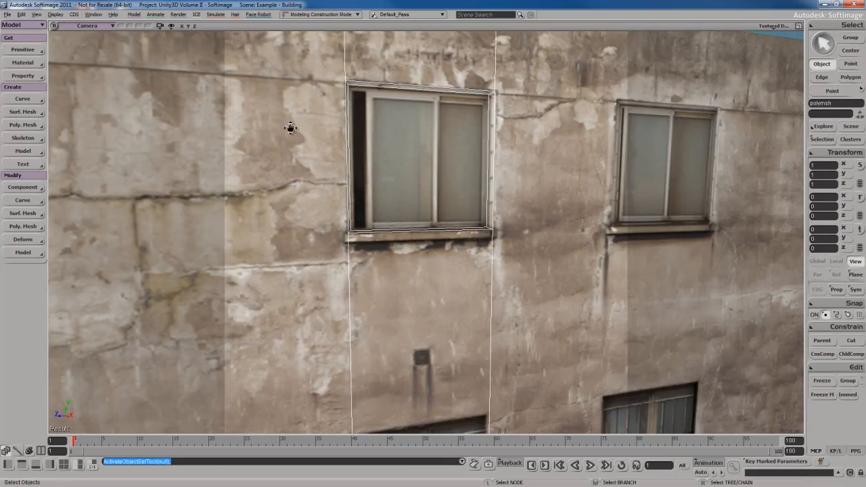
pyautogui.middleClick(103, 26)
pyautogui.press('s')
pyautogui.moveTo(496, 247); pyautogui.dragTo(487, 203)
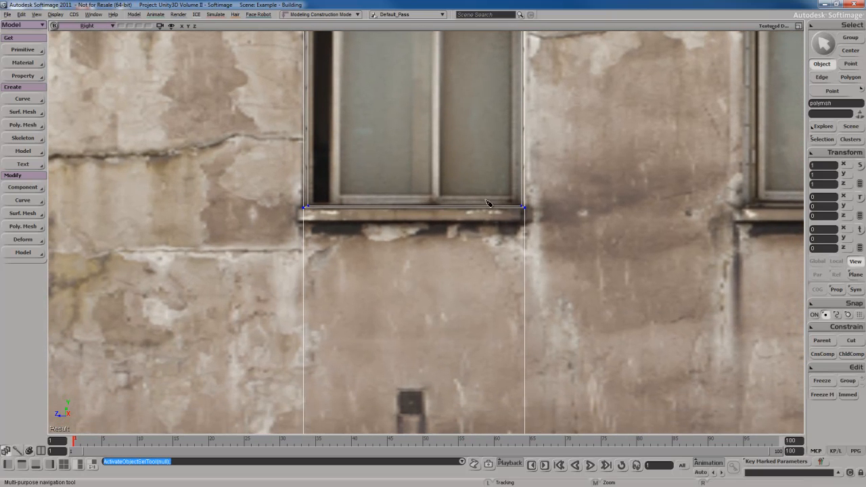
pyautogui.press('\\')
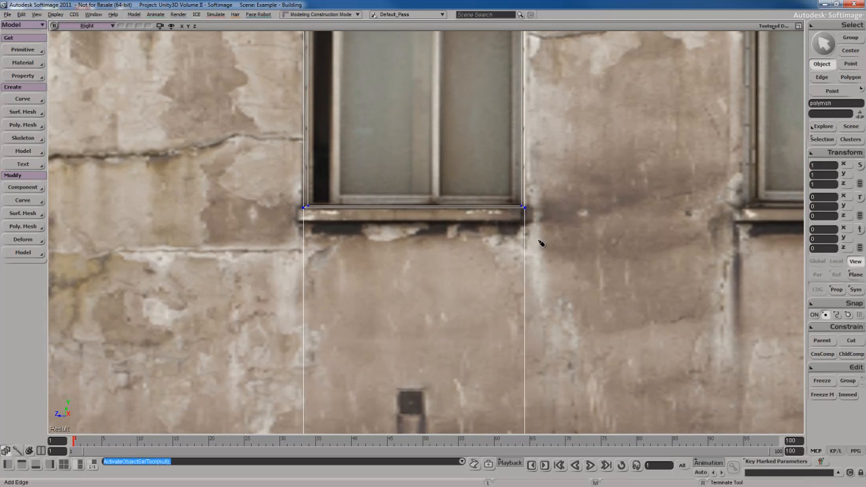
pyautogui.click(304, 221)
pyautogui.click(525, 221)
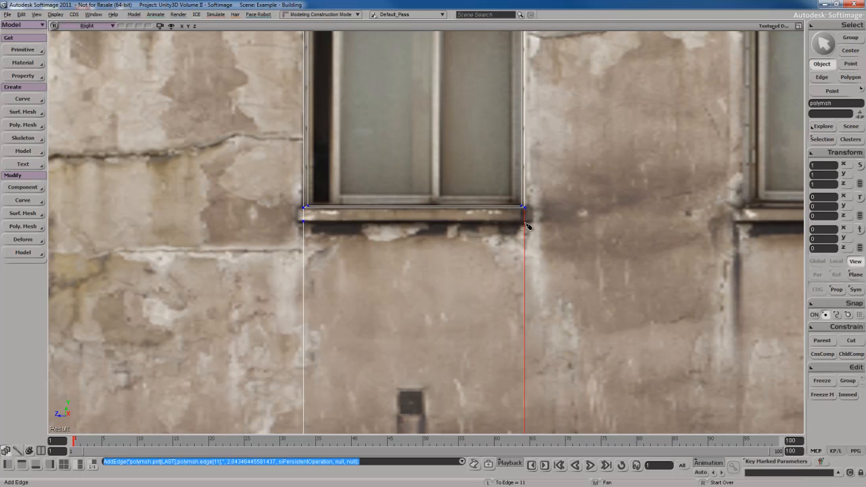
pyautogui.press('u')
pyautogui.click(436, 216)
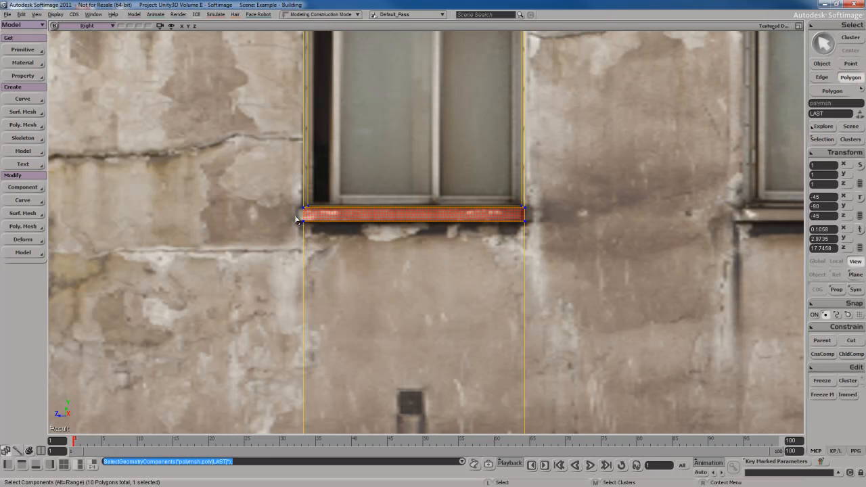
# - Add edges extending the sill's left end just past the window
pyautogui.press('space')
pyautogui.press('s')
pyautogui.moveTo(359, 240); pyautogui.dragTo(392, 243)
pyautogui.press('s')
pyautogui.scroll(3, 365, 240)
pyautogui.press('\\')
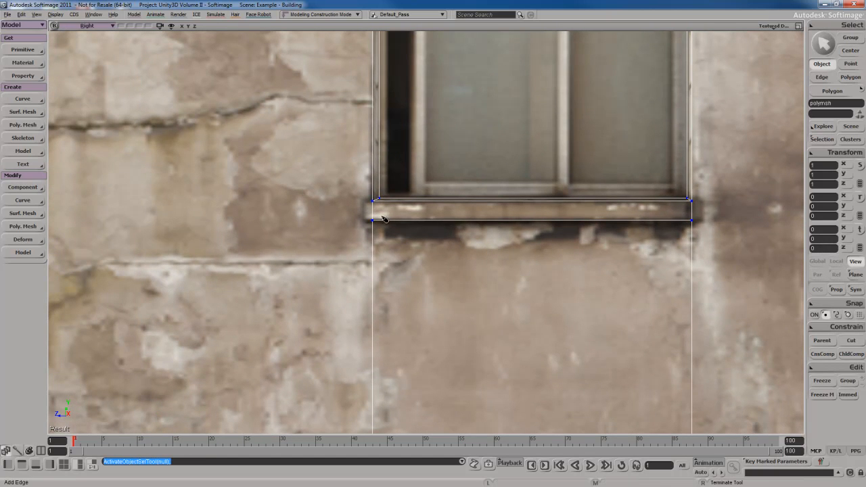
pyautogui.click(371, 220)
pyautogui.click(365, 214)
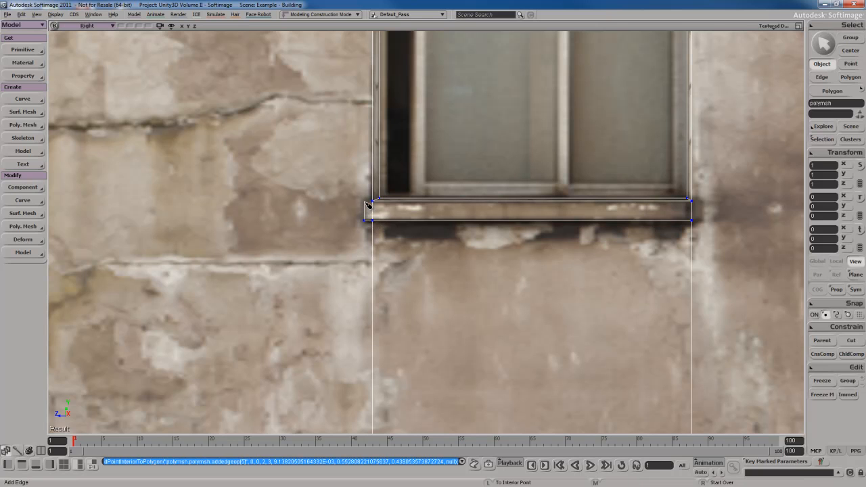
pyautogui.click(371, 201)
# - Add edges extending the sill's right end just past the window
pyautogui.moveTo(531, 211); pyautogui.dragTo(476, 220, button='middle')
pyautogui.click(485, 210)
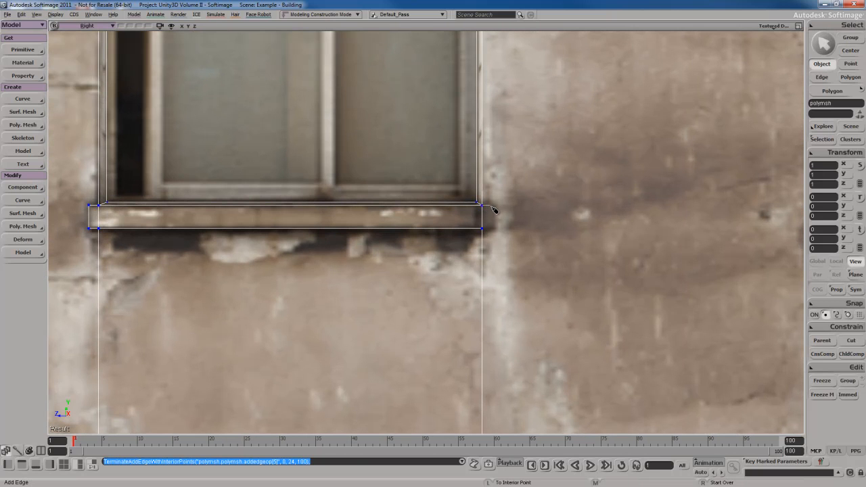
pyautogui.click(493, 206)
pyautogui.click(492, 230)
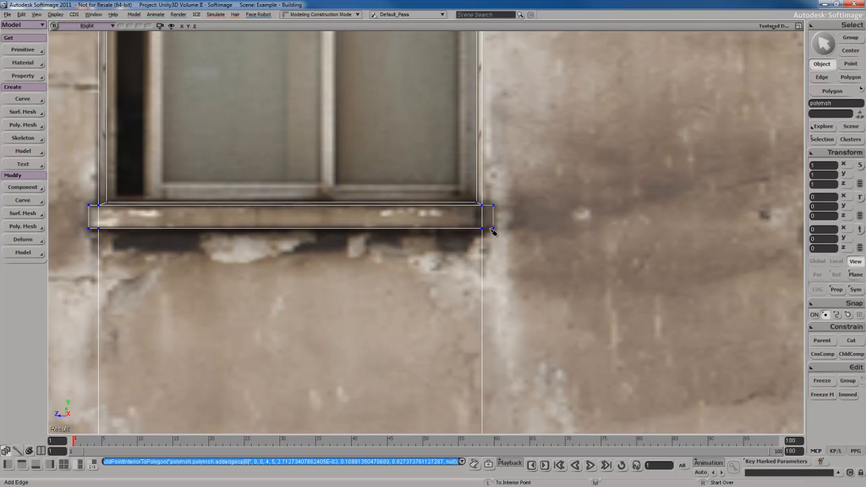
pyautogui.click(484, 229)
pyautogui.scroll(-8, 425, 257)
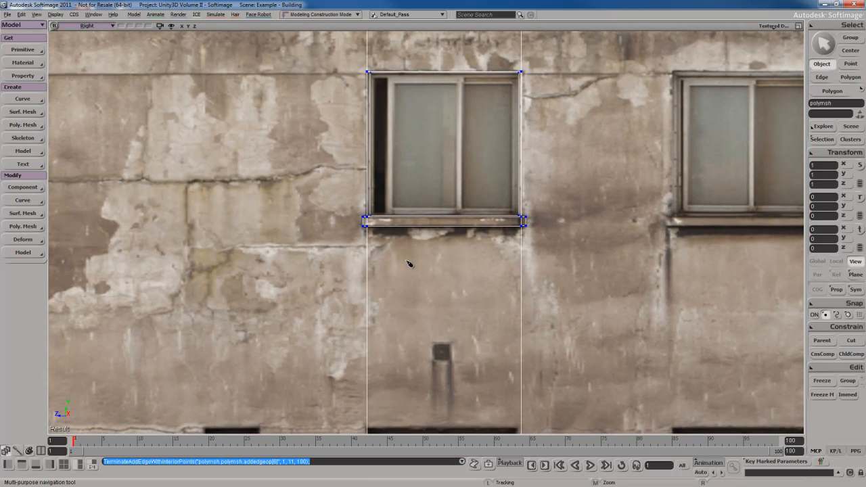
pyautogui.scroll(3, 418, 263)
pyautogui.press('space')
pyautogui.press('s')
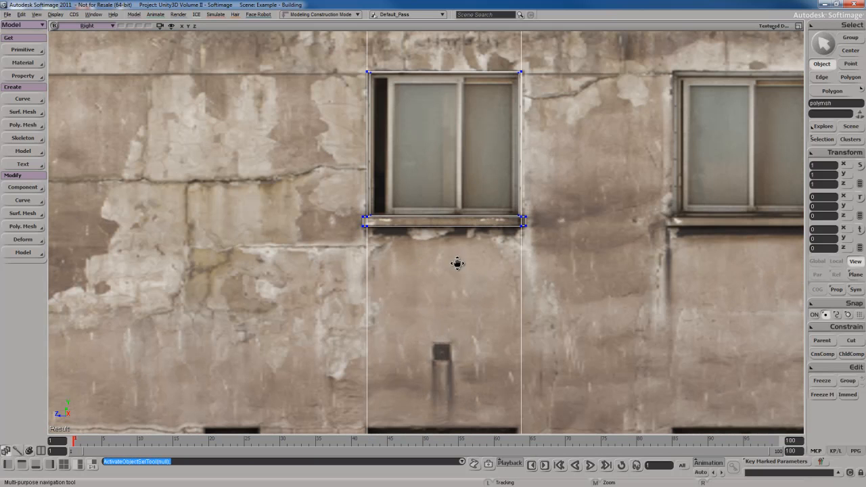
pyautogui.moveTo(470, 291); pyautogui.dragTo(446, 211)
pyautogui.scroll(3, 447, 224)
pyautogui.press('s')
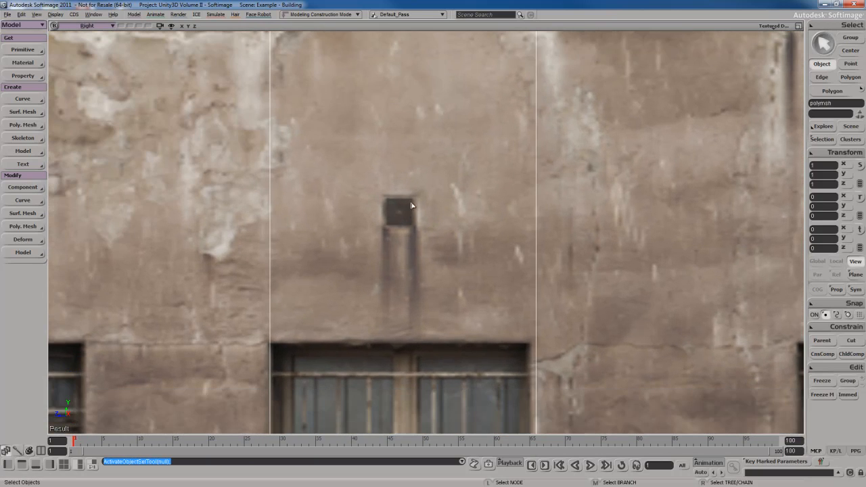
pyautogui.press('s')
pyautogui.scroll(-4, 429, 209)
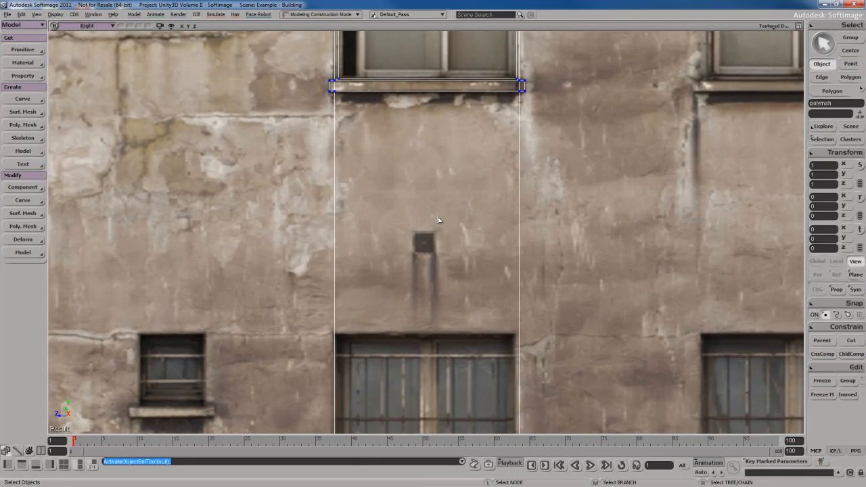
pyautogui.scroll(2, 437, 216)
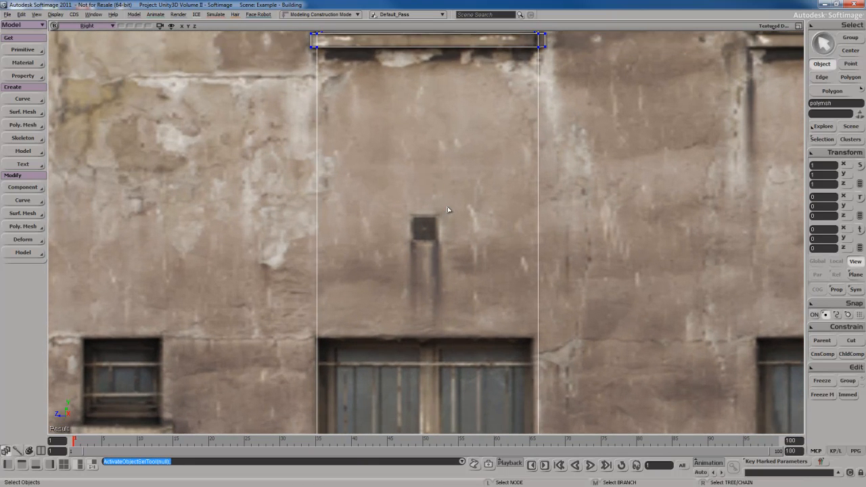
pyautogui.scroll(-5, 447, 207)
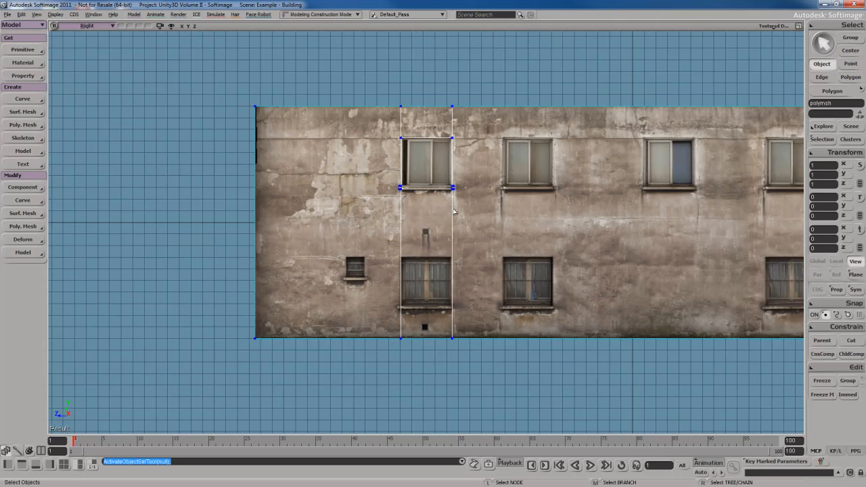
pyautogui.scroll(2, 435, 229)
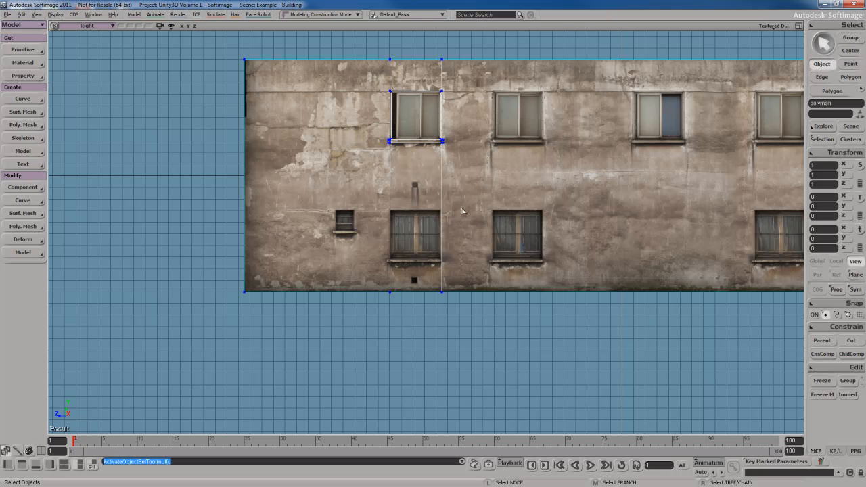
pyautogui.press('s')
pyautogui.moveTo(440, 194); pyautogui.dragTo(464, 249)
pyautogui.scroll(7, 464, 249)
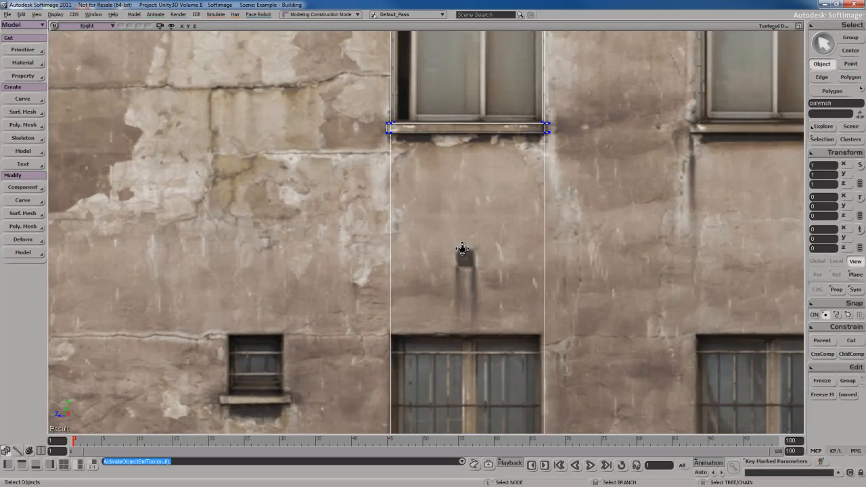
pyautogui.press('s')
pyautogui.moveTo(508, 198); pyautogui.dragTo(465, 188)
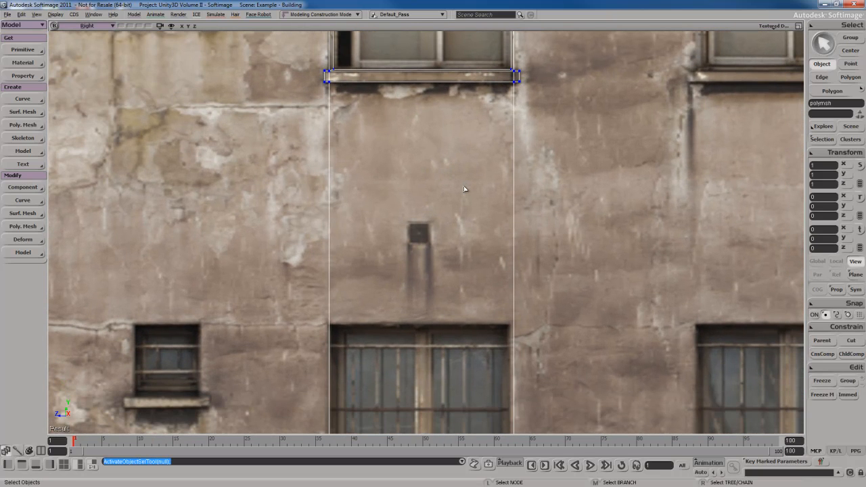
pyautogui.press('s')
pyautogui.moveTo(456, 239); pyautogui.dragTo(456, 220)
pyautogui.scroll(4, 456, 214)
pyautogui.press('s')
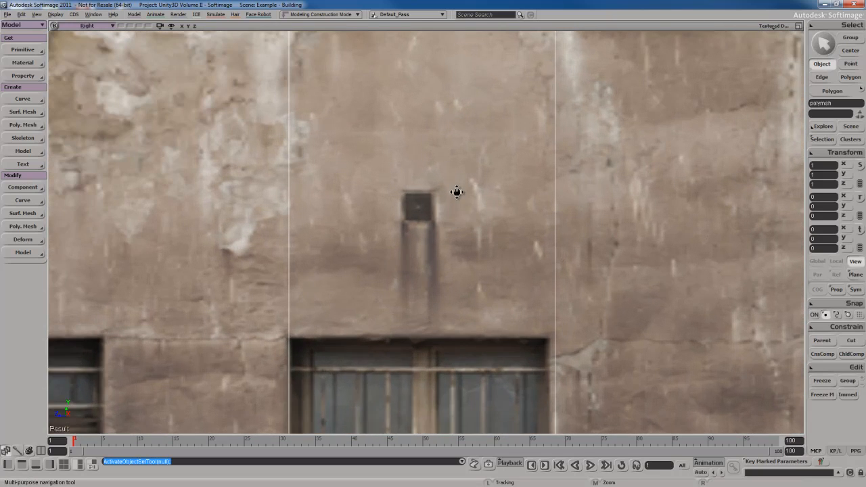
pyautogui.moveTo(459, 163); pyautogui.dragTo(458, 235)
pyautogui.press('s')
pyautogui.scroll(-2, 454, 249)
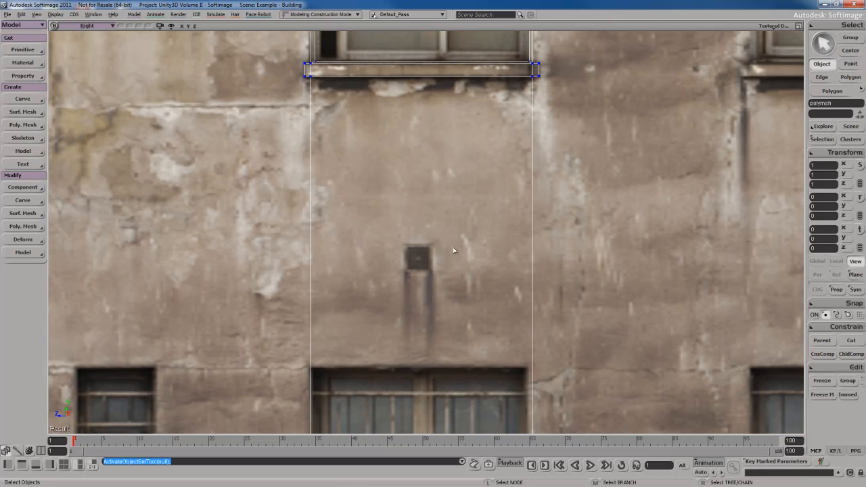
# - Split the strip's two vertical edges at the vent hole's bottom, ratio 69.908
pyautogui.press('e')
pyautogui.moveTo(290, 260); pyautogui.dragTo(568, 275)
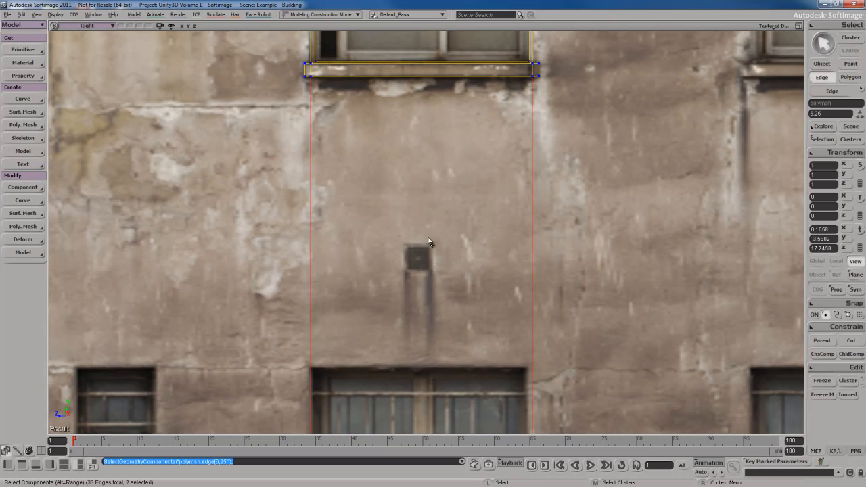
pyautogui.rightClick(427, 239)
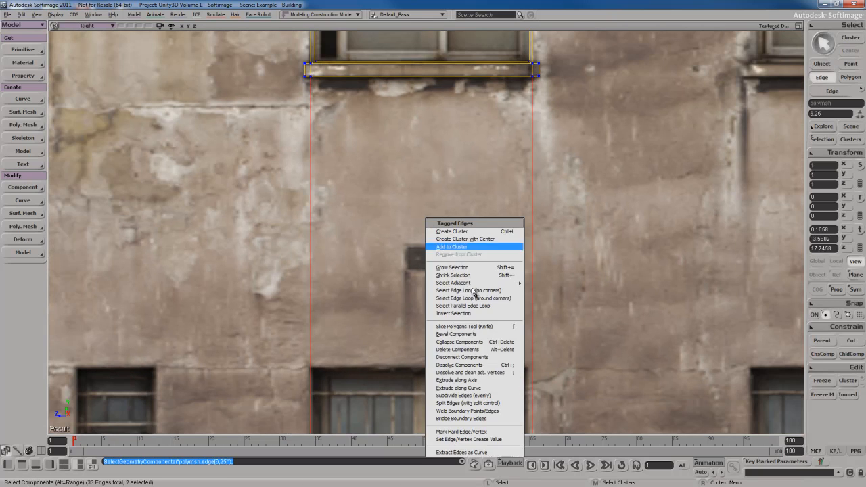
pyautogui.click(481, 403)
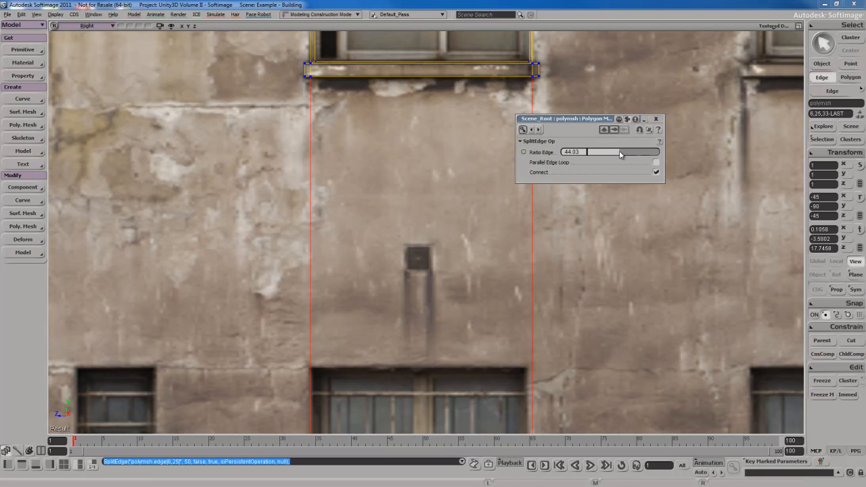
pyautogui.moveTo(596, 157); pyautogui.dragTo(673, 157)
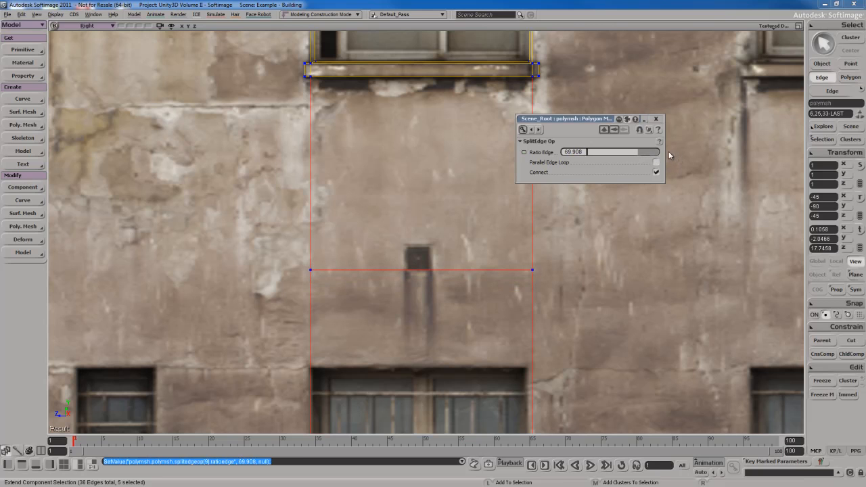
# - Split the upper vertical edges at the vent hole's top, ratio 87.516
pyautogui.click(657, 119)
pyautogui.rightClick(463, 217)
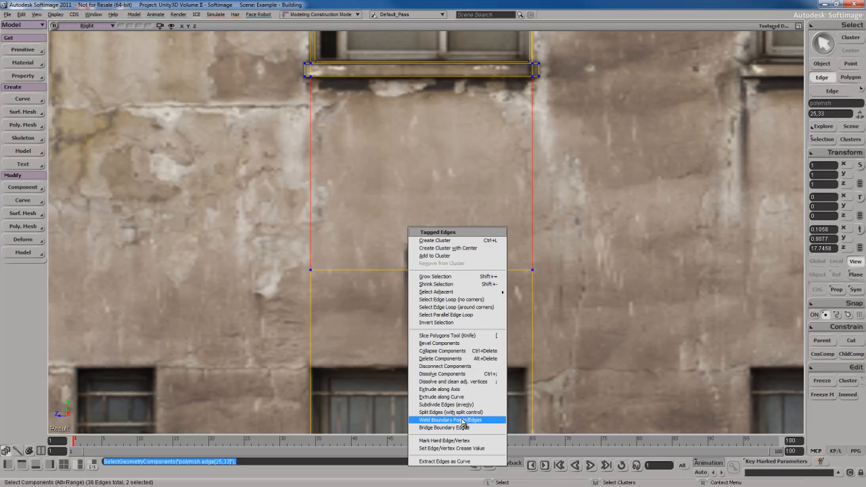
pyautogui.click(568, 242)
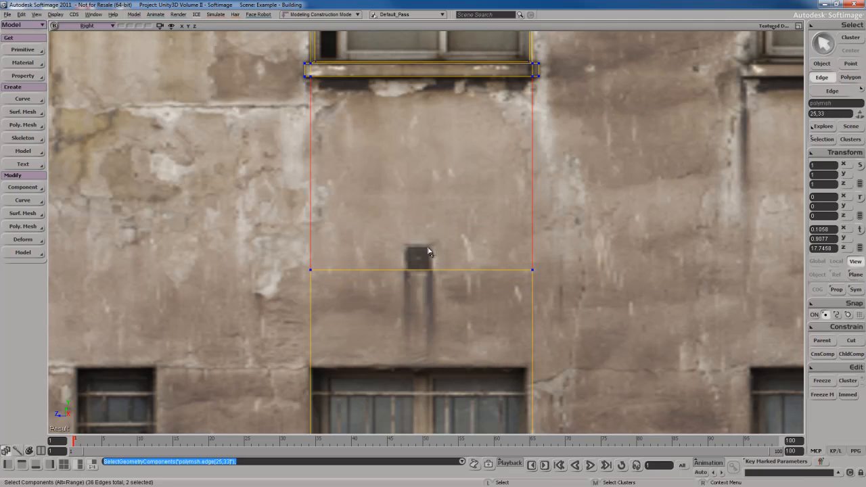
pyautogui.rightClick(406, 201)
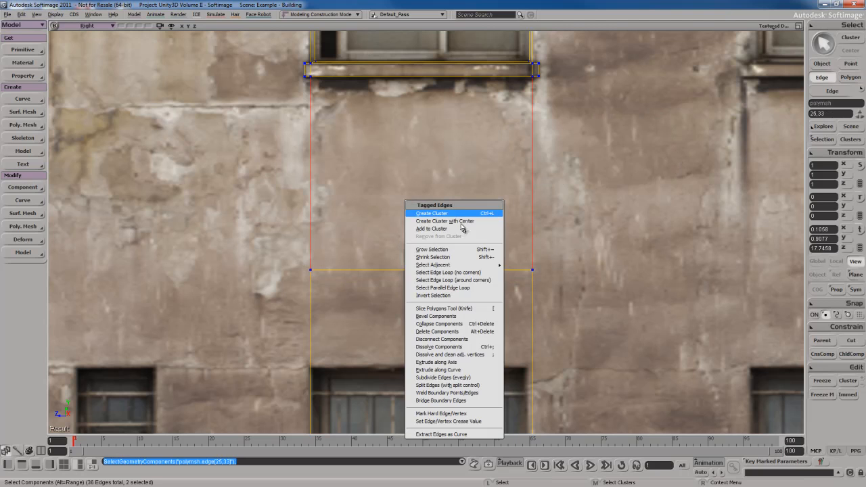
pyautogui.click(456, 387)
pyautogui.moveTo(625, 152); pyautogui.dragTo(601, 162)
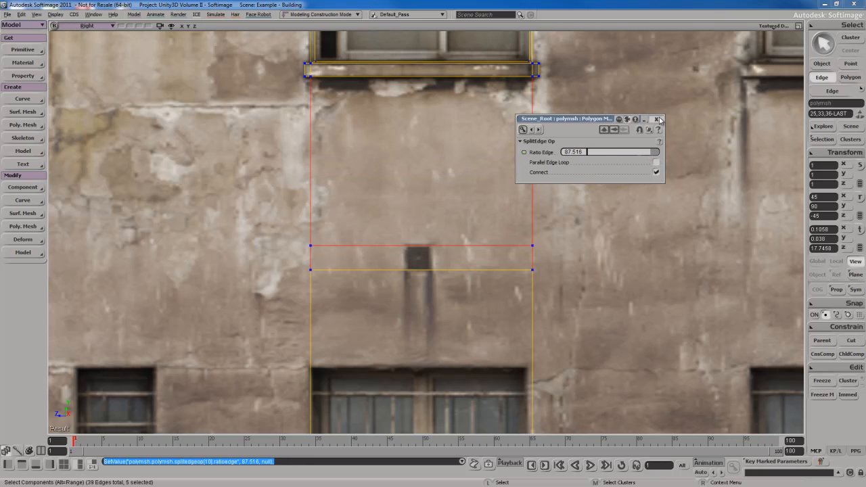
pyautogui.click(655, 119)
pyautogui.scroll(3, 458, 309)
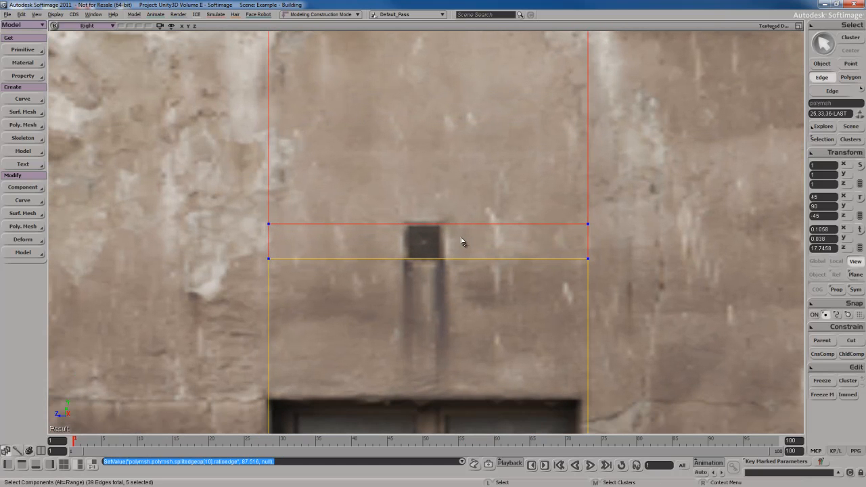
# - Add two vertical edges at the vent's left and right sides, closing off a square polygon
pyautogui.press('\\')
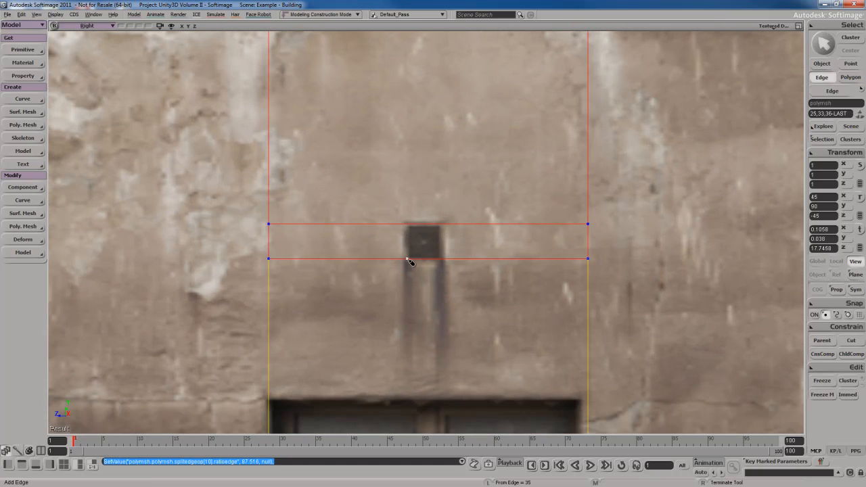
pyautogui.click(408, 259)
pyautogui.click(406, 223)
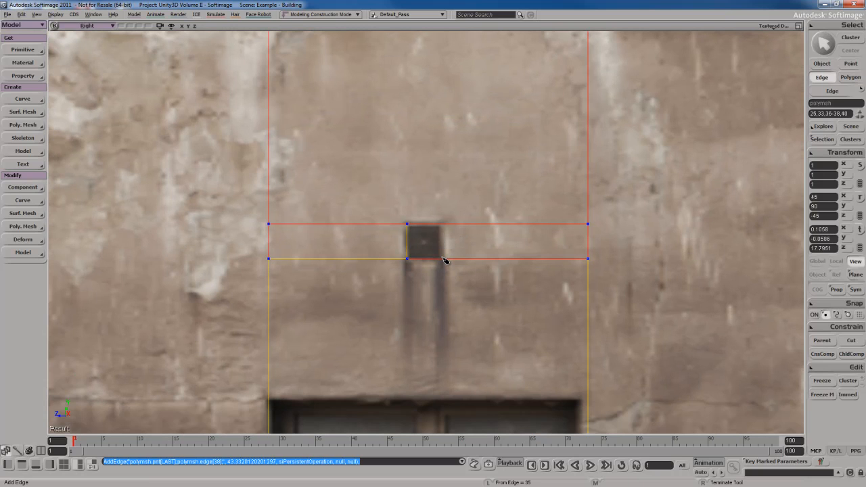
pyautogui.click(443, 259)
pyautogui.click(441, 224)
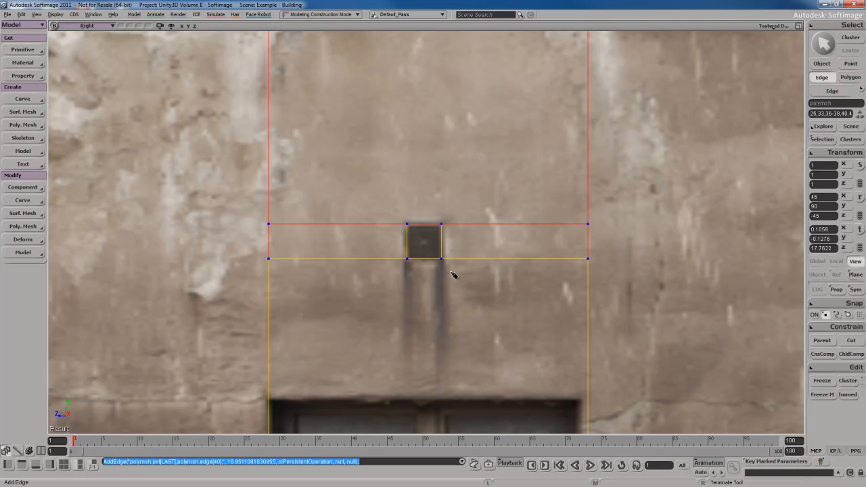
# - Select the square vent polygon and frame it in the perspective view
pyautogui.press('u')
pyautogui.click(429, 247)
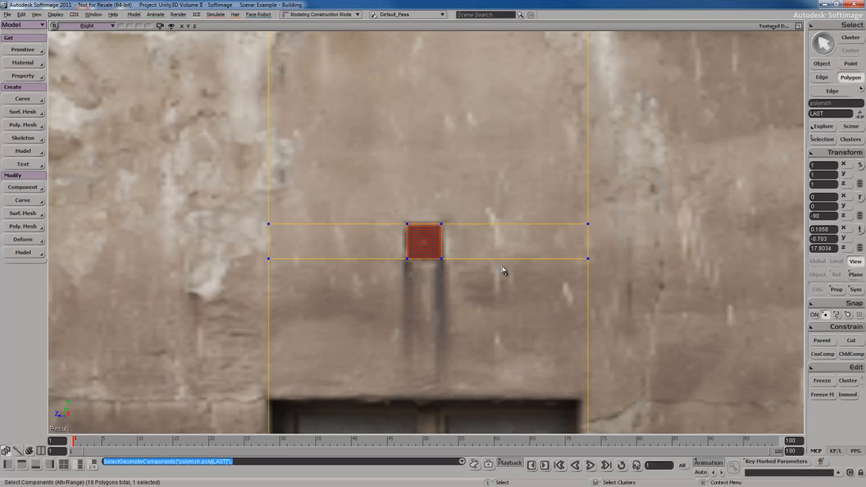
pyautogui.scroll(4, 460, 302)
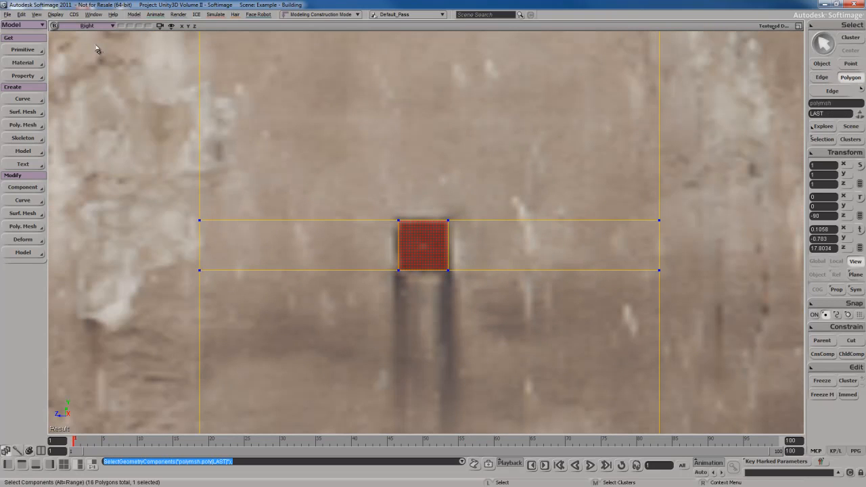
pyautogui.middleClick(97, 27)
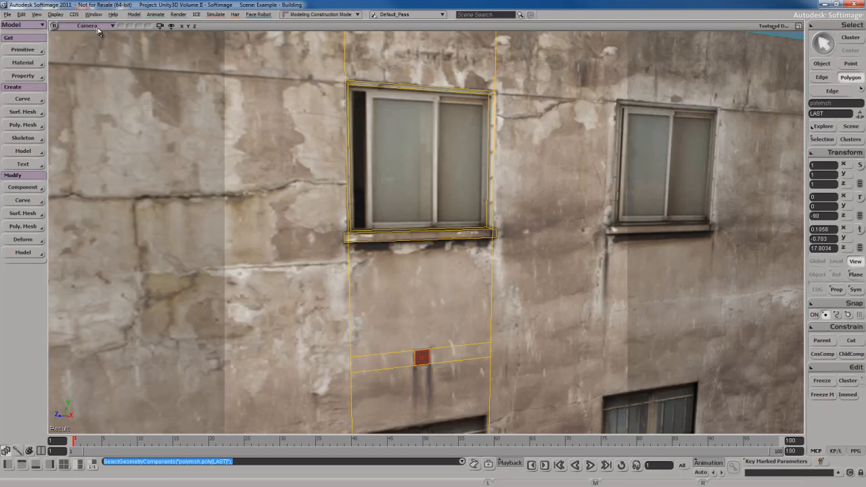
pyautogui.press('s')
pyautogui.press('f')
pyautogui.moveTo(414, 184); pyautogui.dragTo(435, 220, button='right')
pyautogui.press('s')
pyautogui.moveTo(434, 220); pyautogui.dragTo(454, 191, button='middle')
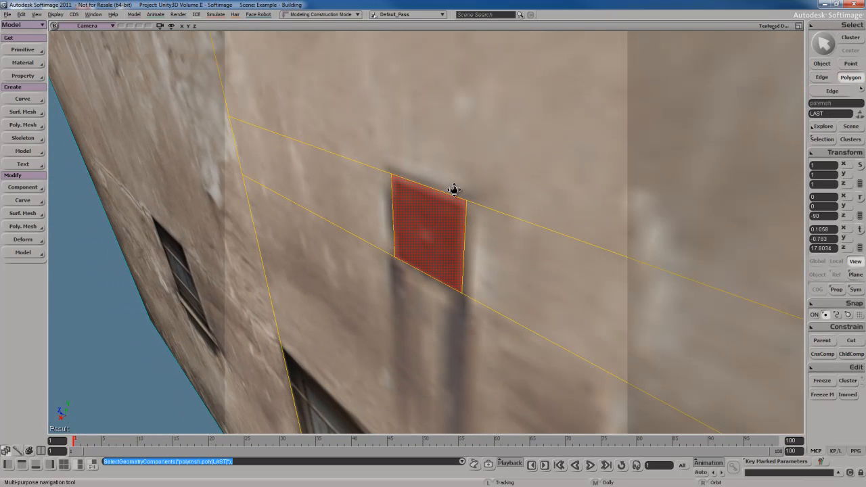
pyautogui.moveTo(454, 191); pyautogui.dragTo(454, 220, button='right')
# - Duplicate the vent polygon and push the copy 0.07 back into the wall
pyautogui.press('v')
pyautogui.moveTo(371, 275); pyautogui.dragTo(396, 265)
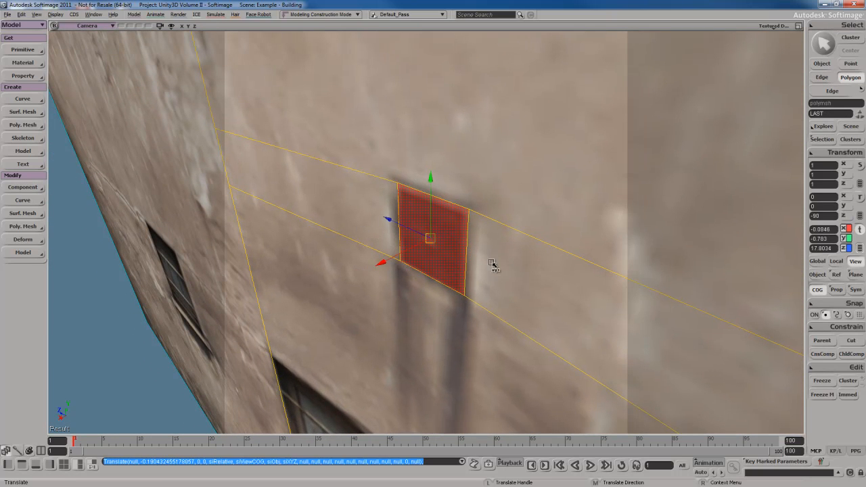
pyautogui.hotkey('ctrl', 'z')
pyautogui.scroll(-3, 469, 258)
pyautogui.scroll(2, 469, 257)
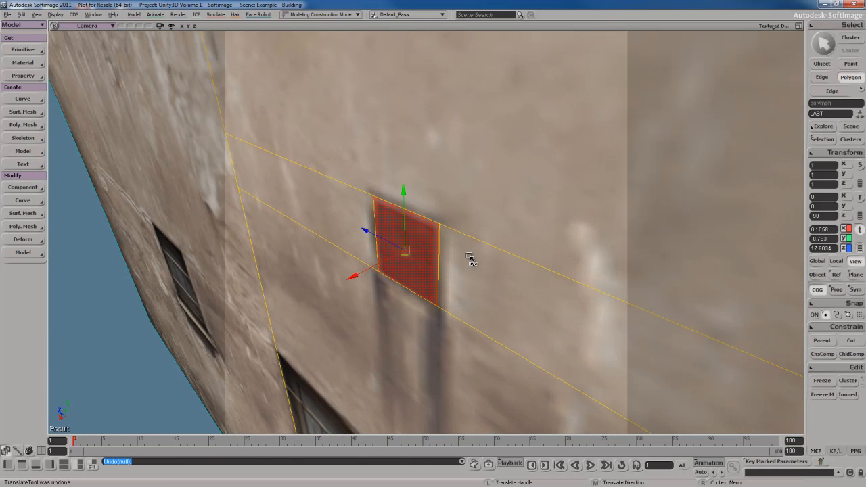
pyautogui.hotkey('ctrl', 'd')
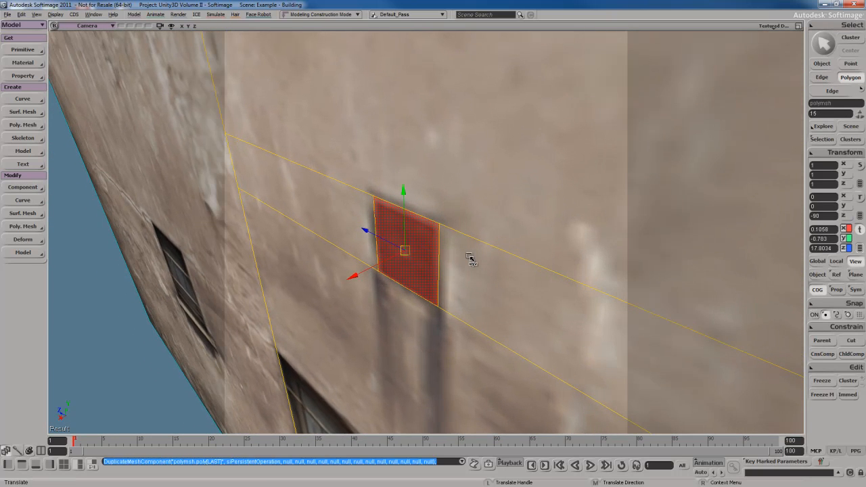
pyautogui.moveTo(354, 276); pyautogui.dragTo(370, 273)
# - Scale the recessed vent copy uniformly to 0.95
pyautogui.press('s')
pyautogui.moveTo(370, 273); pyautogui.dragTo(483, 275, button='right')
pyautogui.press('x')
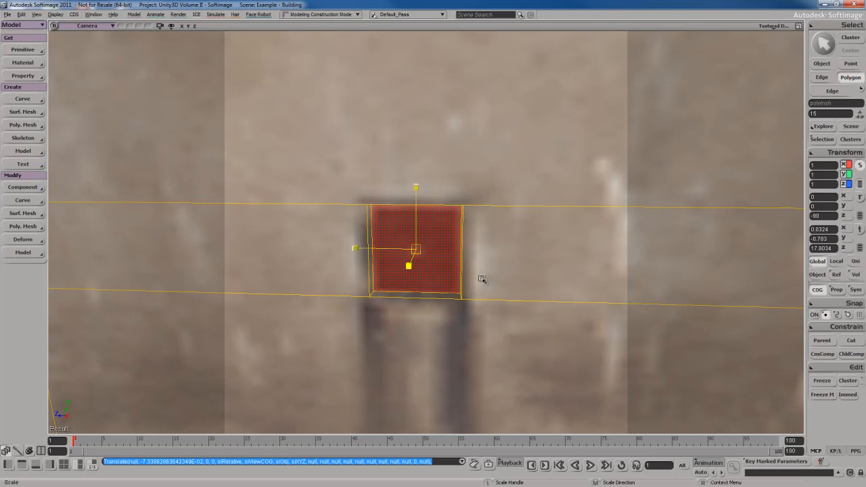
pyautogui.moveTo(479, 280); pyautogui.dragTo(481, 281)
# - Orbit and zoom out to check the recessed vent opening in the wall
pyautogui.press('s')
pyautogui.moveTo(481, 281); pyautogui.dragTo(506, 280, button='right')
pyautogui.moveTo(501, 281); pyautogui.dragTo(452, 287, button='middle')
pyautogui.press('space')
pyautogui.scroll(-3, 485, 276)
pyautogui.press('s')
pyautogui.moveTo(485, 275); pyautogui.dragTo(442, 243, button='right')
pyautogui.scroll(-2, 471, 285)
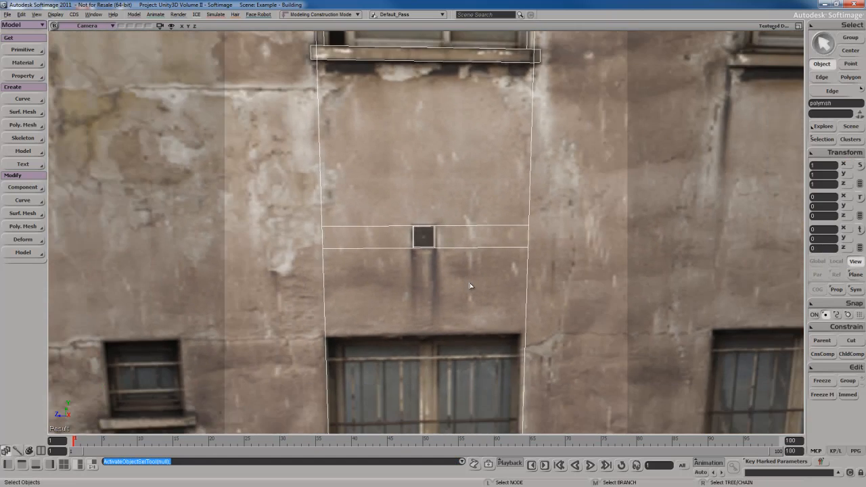
pyautogui.press('s')
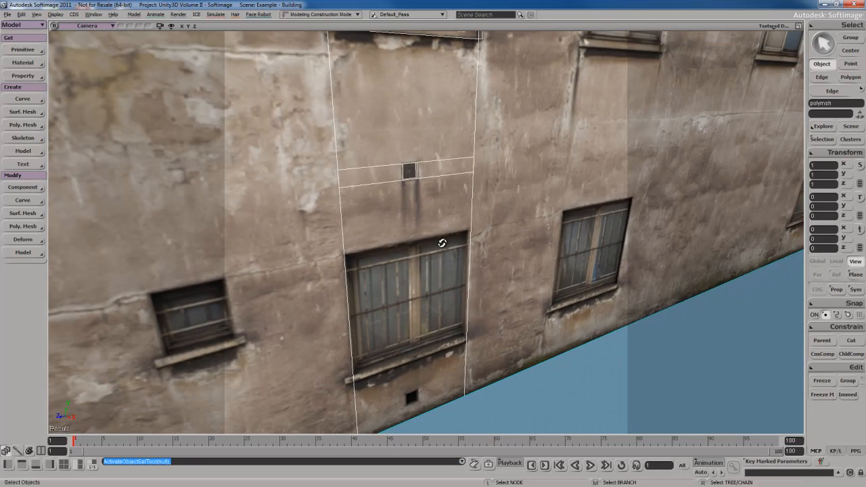
pyautogui.moveTo(581, 373); pyautogui.dragTo(598, 387)
pyautogui.press('s')
pyautogui.moveTo(484, 290); pyautogui.dragTo(415, 264, button='right')
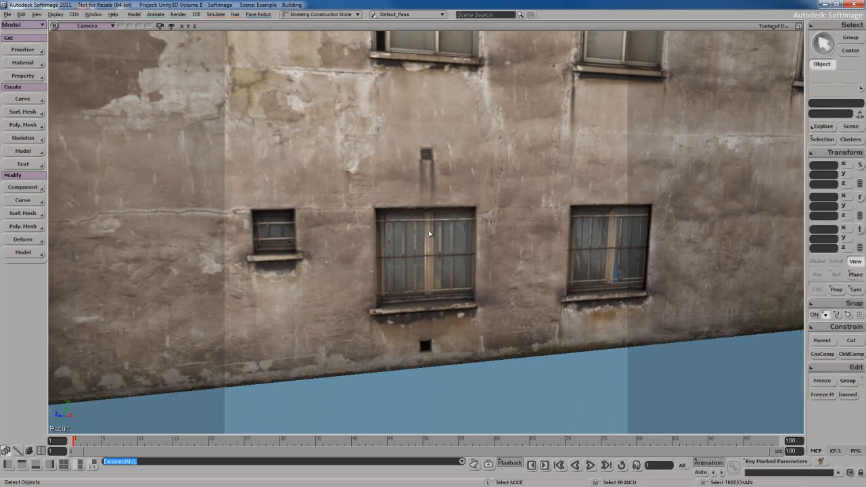
pyautogui.press('s')
pyautogui.moveTo(429, 233); pyautogui.dragTo(417, 266, button='right')
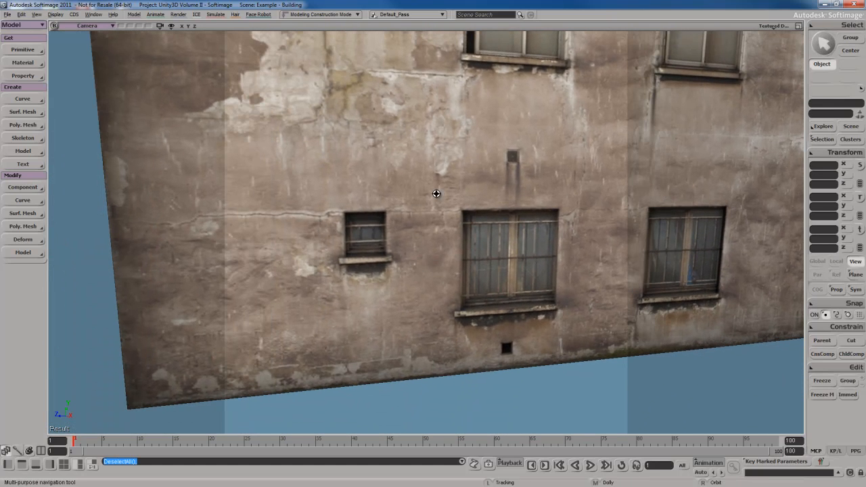
pyautogui.moveTo(436, 193); pyautogui.dragTo(405, 160, button='right')
pyautogui.moveTo(453, 293); pyautogui.dragTo(469, 284, button='right')
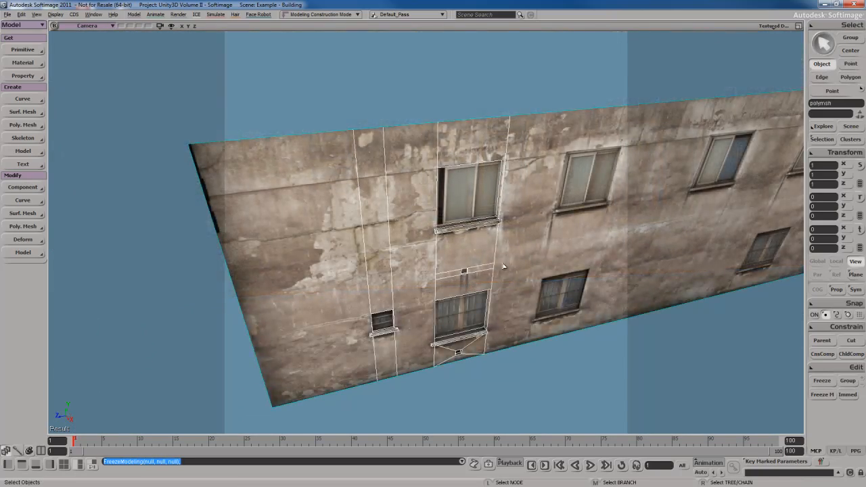
pyautogui.scroll(5, 503, 266)
pyautogui.scroll(-7, 503, 266)
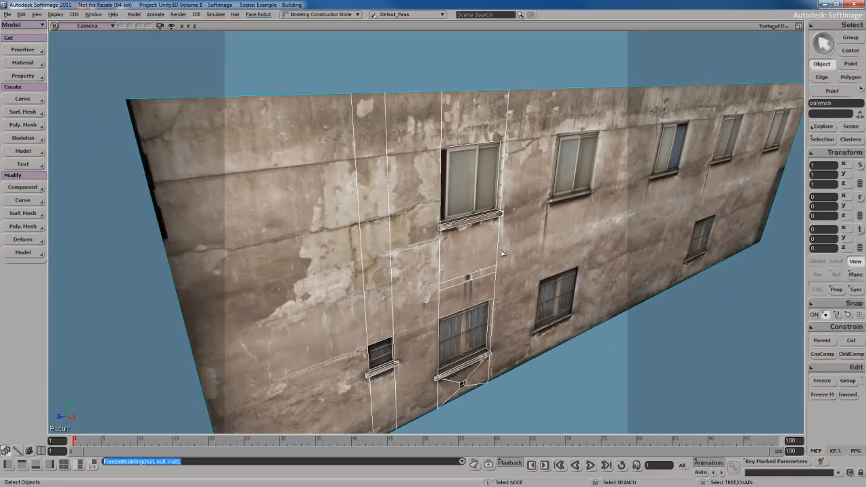